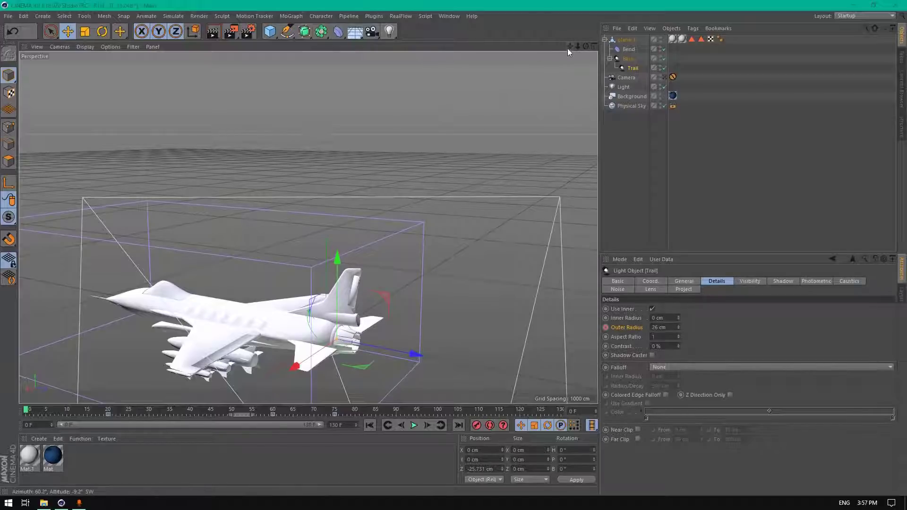
# Play the finished F-16 animation in the viewport and stop it at frame 64
pyautogui.moveTo(570, 47); pyautogui.dragTo(572, 43)
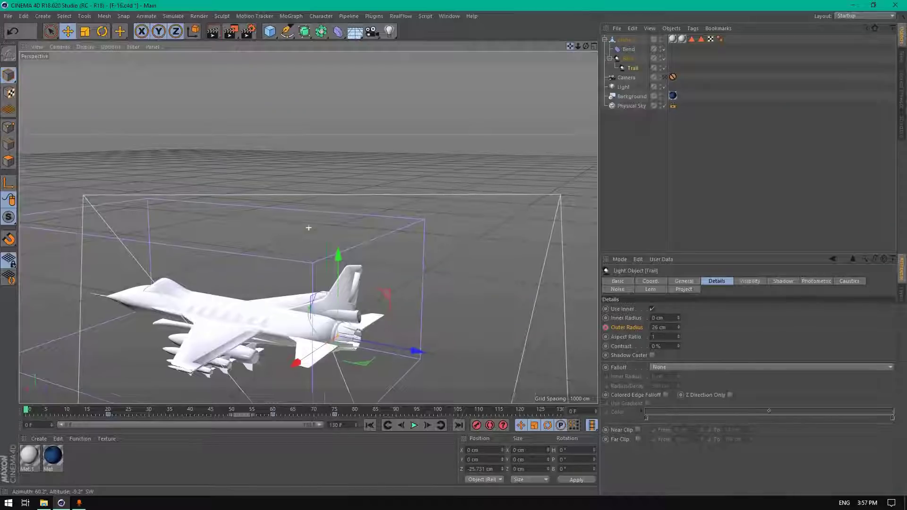
pyautogui.keyDown('alt'); pyautogui.moveTo(433, 250); pyautogui.dragTo(473, 271); pyautogui.keyUp('alt')
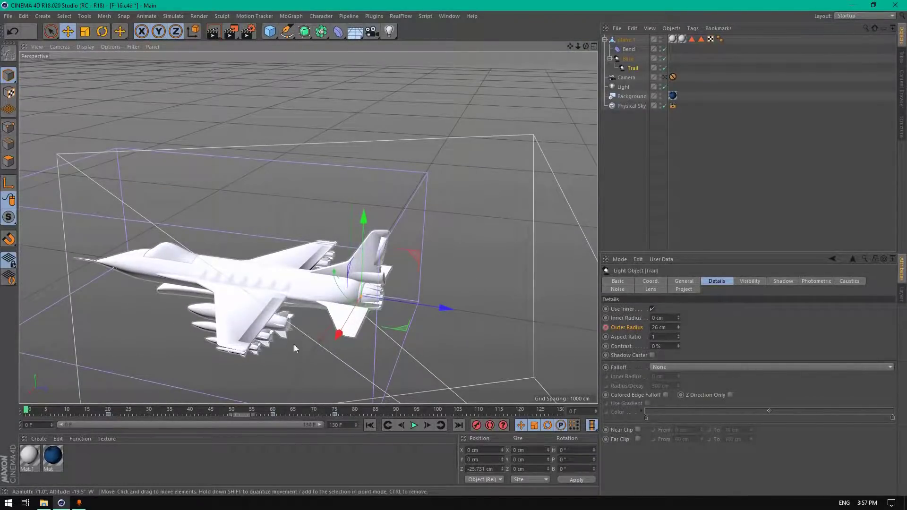
pyautogui.click(414, 426)
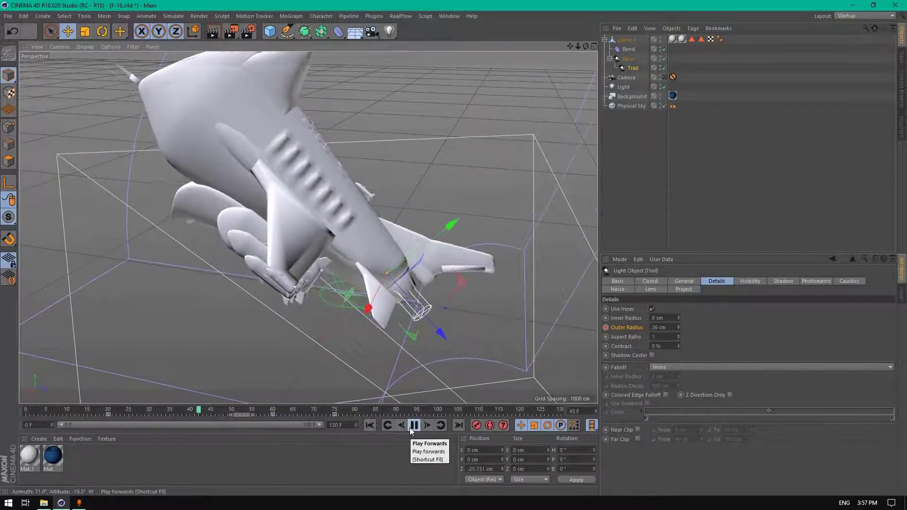
pyautogui.click(413, 426)
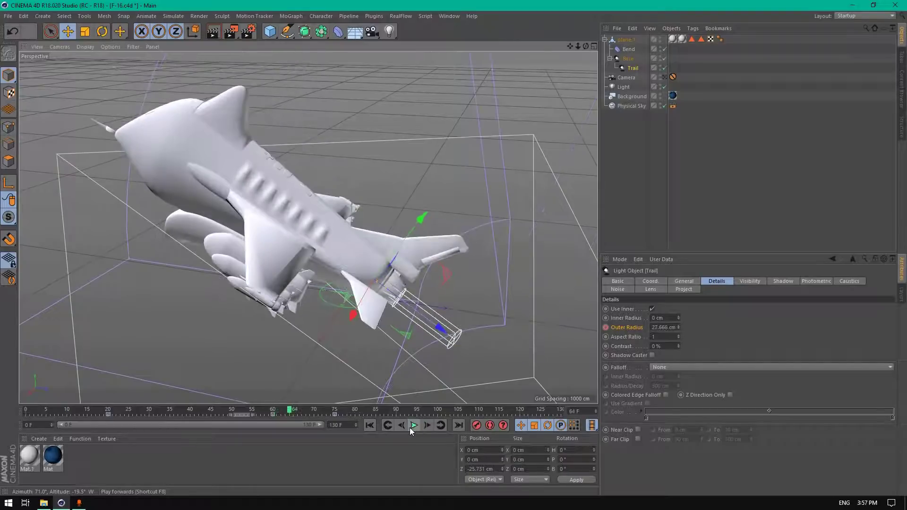
# Scrub the finished scene to frame 76 and render the viewport to preview the jet's exhaust flame
pyautogui.click(214, 33)
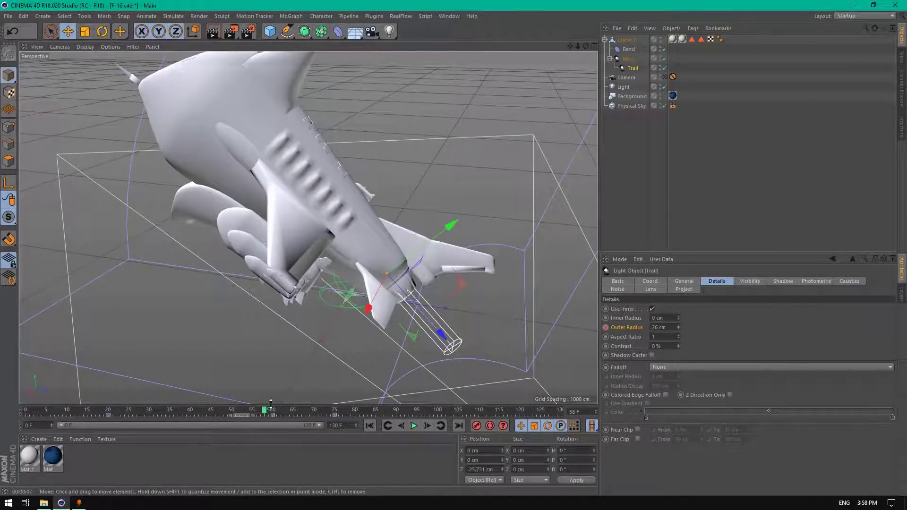
pyautogui.moveTo(266, 411); pyautogui.dragTo(331, 412)
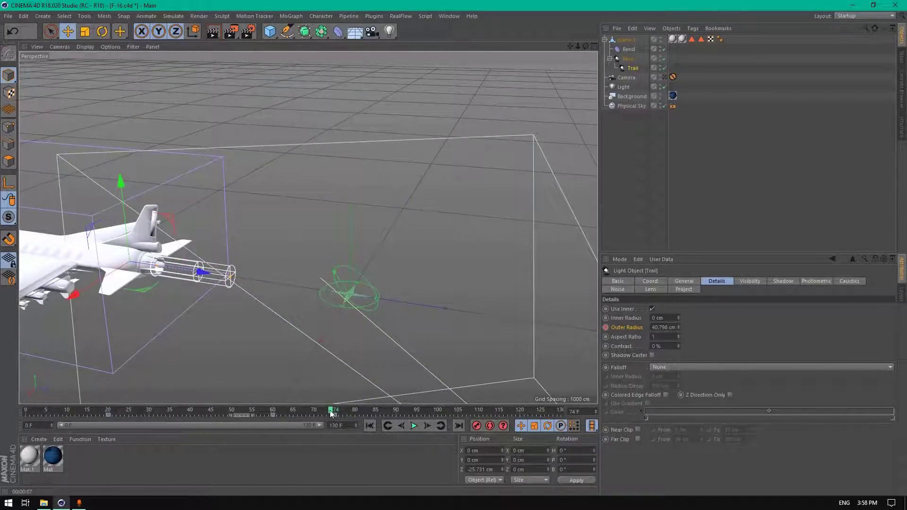
pyautogui.moveTo(340, 413); pyautogui.dragTo(341, 414)
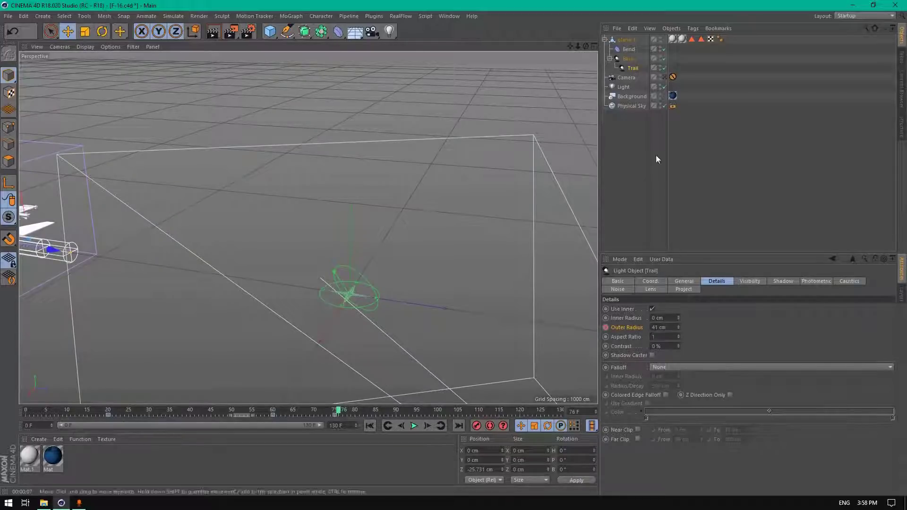
pyautogui.moveTo(570, 46); pyautogui.dragTo(903, 50)
pyautogui.click(214, 33)
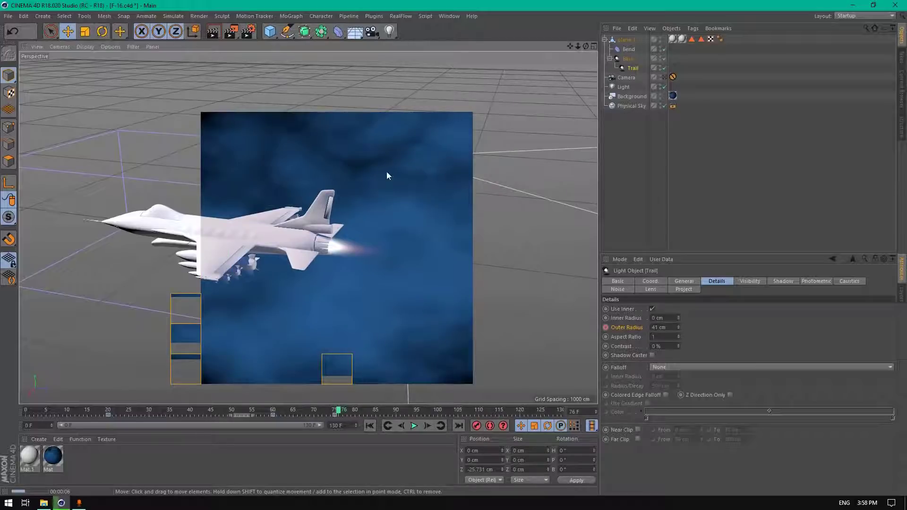
# Switch to the open project F-16_tuto_V.c4d and frame the whole plane
pyautogui.press('v')
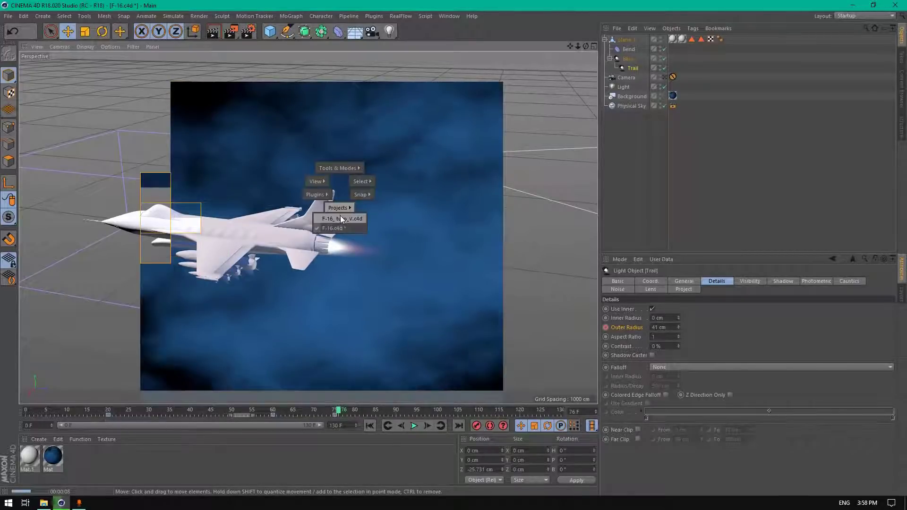
pyautogui.click(341, 218)
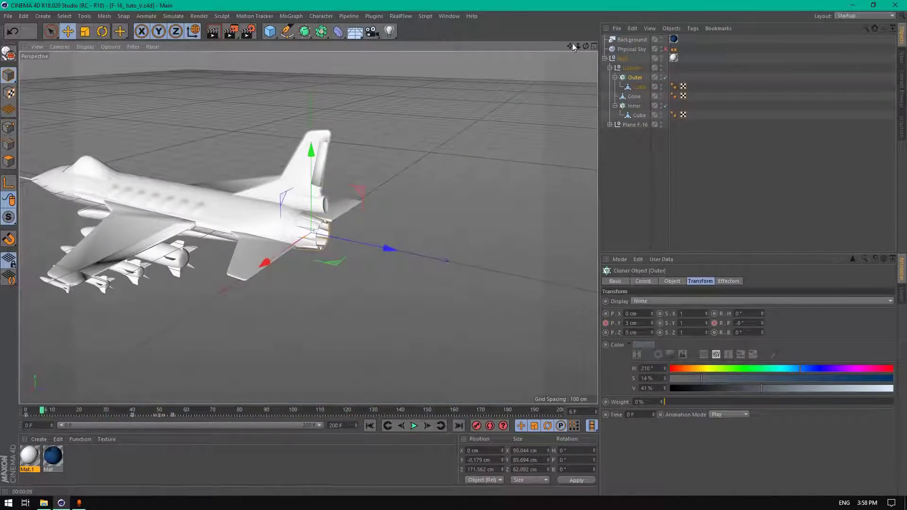
pyautogui.moveTo(570, 46)
pyautogui.mouseDown()
pyautogui.moveTo(704, 50)
pyautogui.moveTo(541, 41)
pyautogui.moveTo(496, 23)
pyautogui.moveTo(586, 28)
pyautogui.moveTo(570, 29)
pyautogui.moveTo(562, 78)
pyautogui.moveTo(517, 33)
pyautogui.moveTo(579, 67)
pyautogui.moveTo(531, 49)
pyautogui.moveTo(574, 57)
pyautogui.moveTo(541, 16)
pyautogui.moveTo(590, 45)
pyautogui.moveTo(526, 63)
pyautogui.moveTo(505, 50)
pyautogui.moveTo(486, 54)
pyautogui.moveTo(550, 45)
pyautogui.moveTo(552, 57)
pyautogui.moveTo(596, 52)
pyautogui.moveTo(570, 48)
pyautogui.mouseUp()
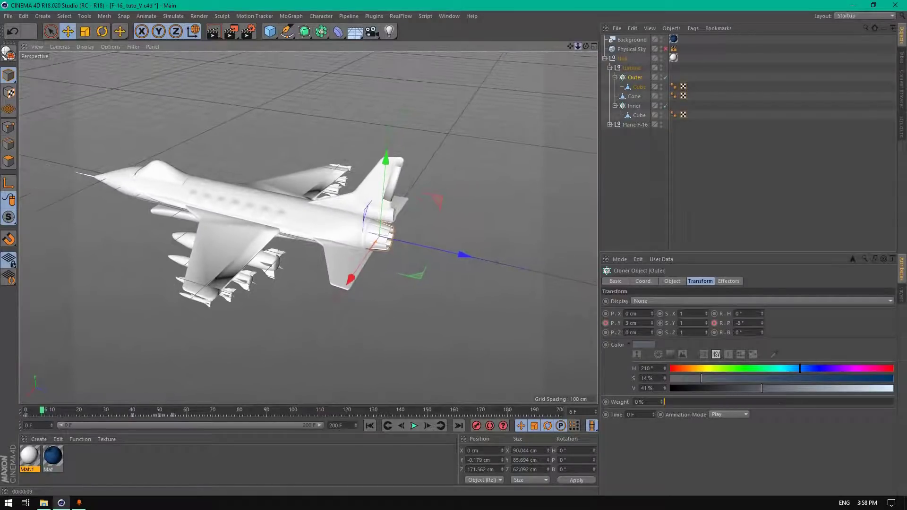
# Add a light to the scene and undo its small move along the Z axis
pyautogui.moveTo(389, 32); pyautogui.dragTo(422, 49)
pyautogui.moveTo(586, 47); pyautogui.dragTo(569, 45)
pyautogui.moveTo(418, 289); pyautogui.dragTo(387, 257)
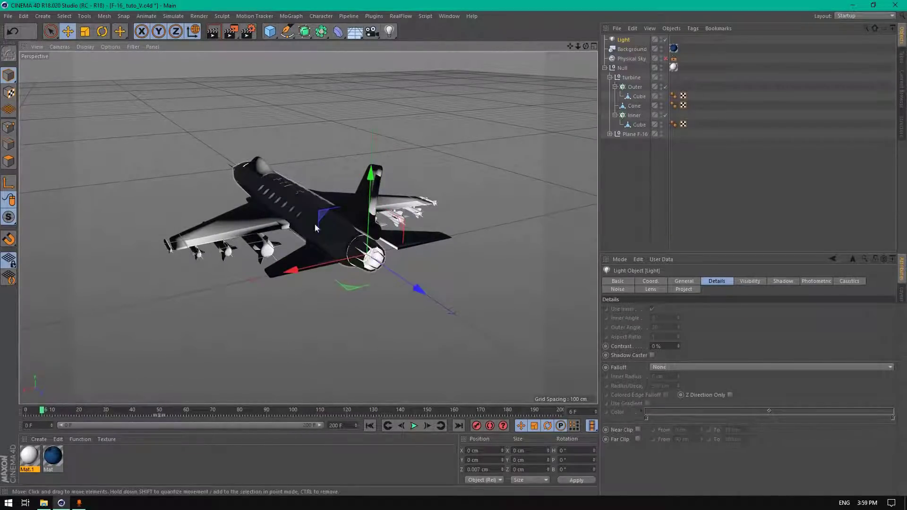
pyautogui.click(13, 31)
pyautogui.scroll(3, 407, 257)
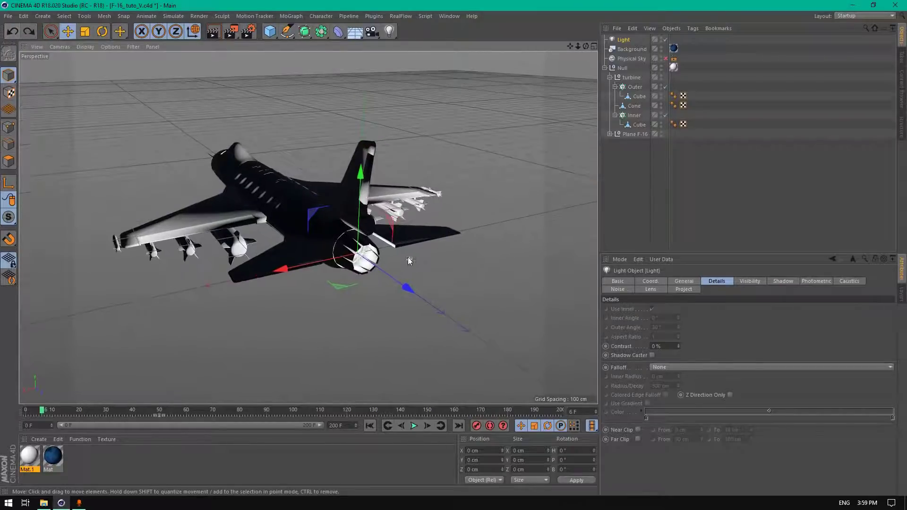
# Change the new light's type to Parallel Spot
pyautogui.click(628, 41)
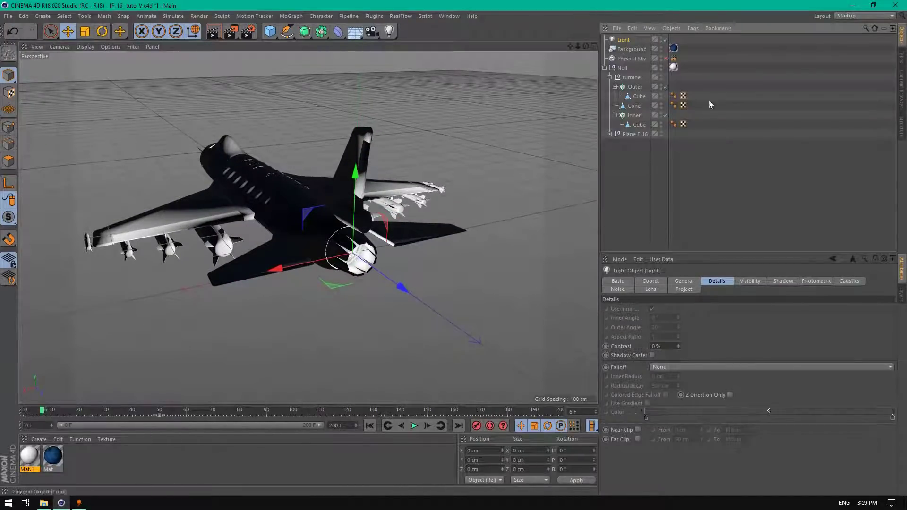
pyautogui.click(686, 282)
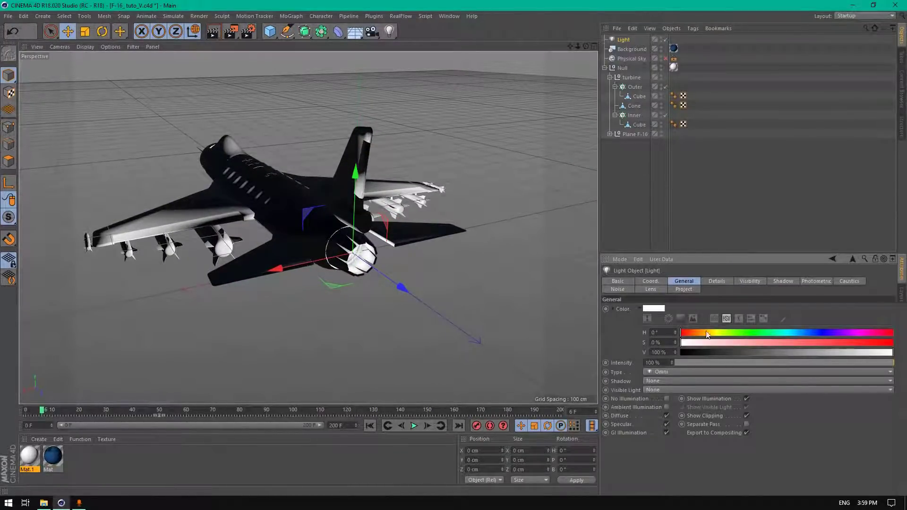
pyautogui.click(662, 372)
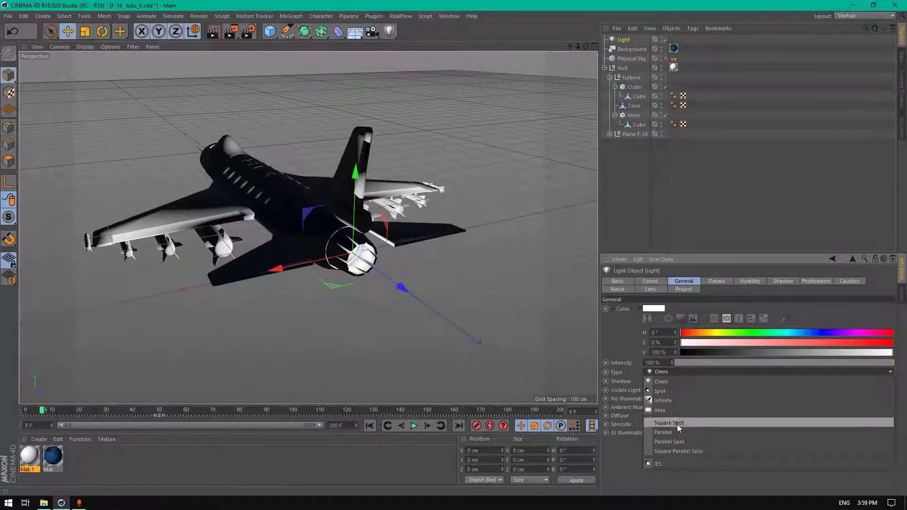
pyautogui.click(679, 443)
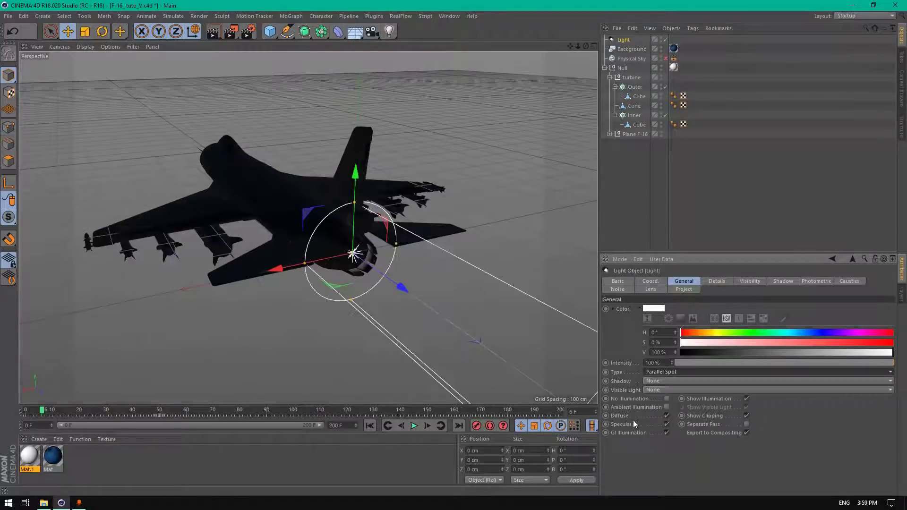
# Set the light's shadow to Shadow Maps (Soft), its visible light to Visible, and enable No Illumination
pyautogui.click(653, 382)
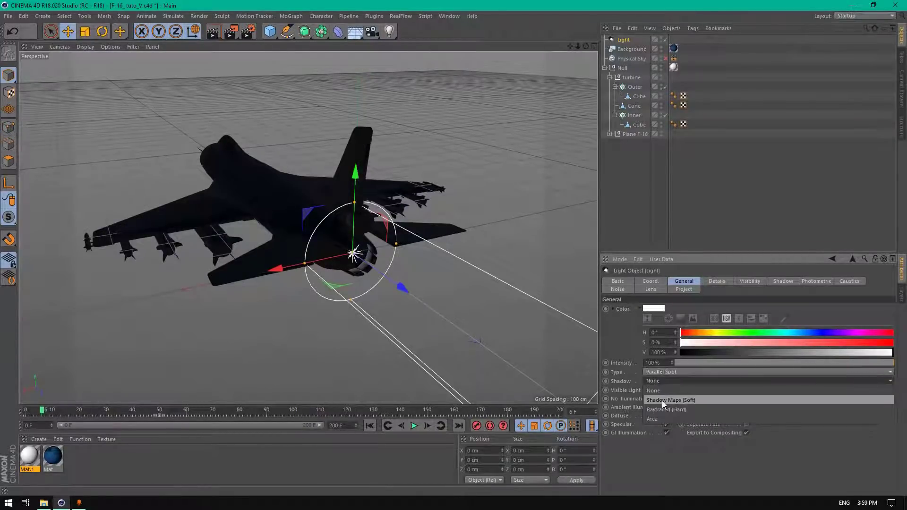
pyautogui.click(662, 400)
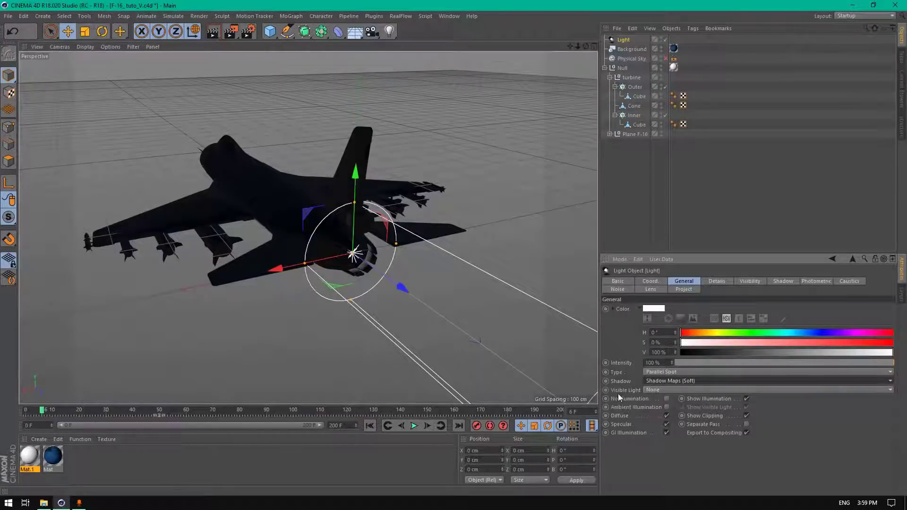
pyautogui.click(657, 390)
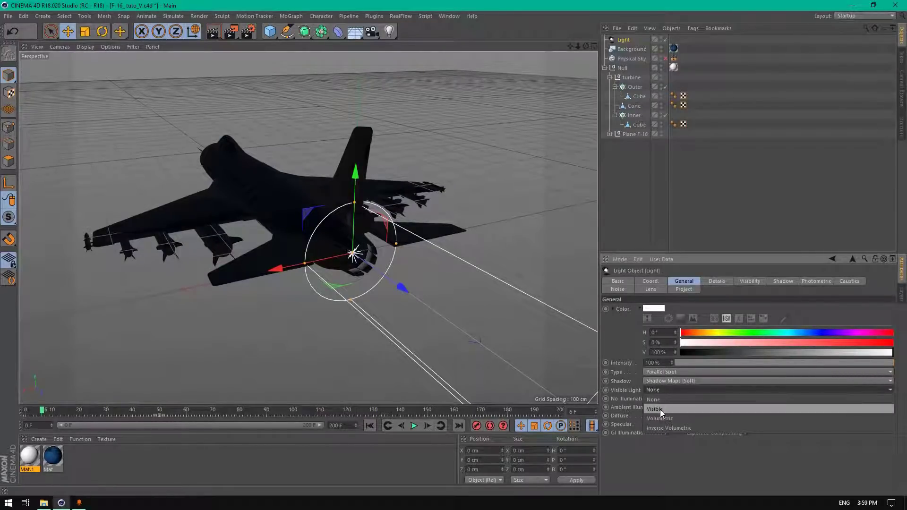
pyautogui.click(659, 410)
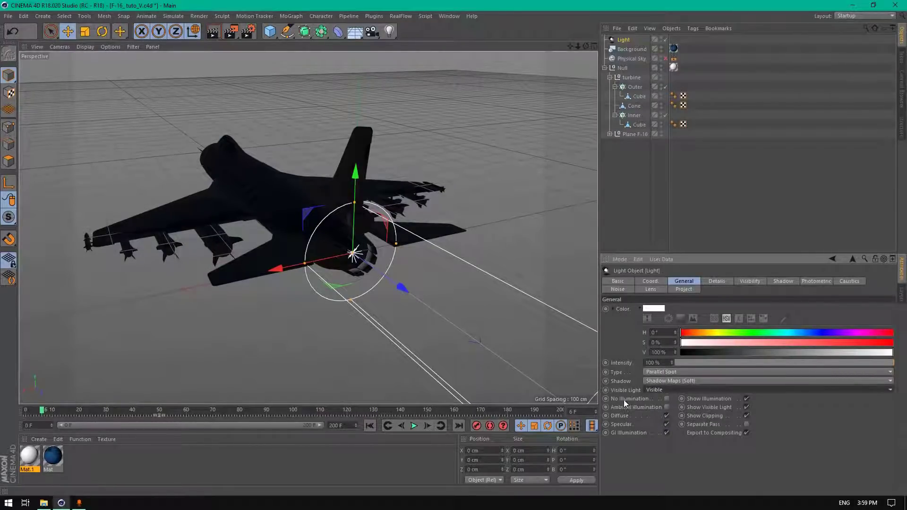
pyautogui.click(667, 399)
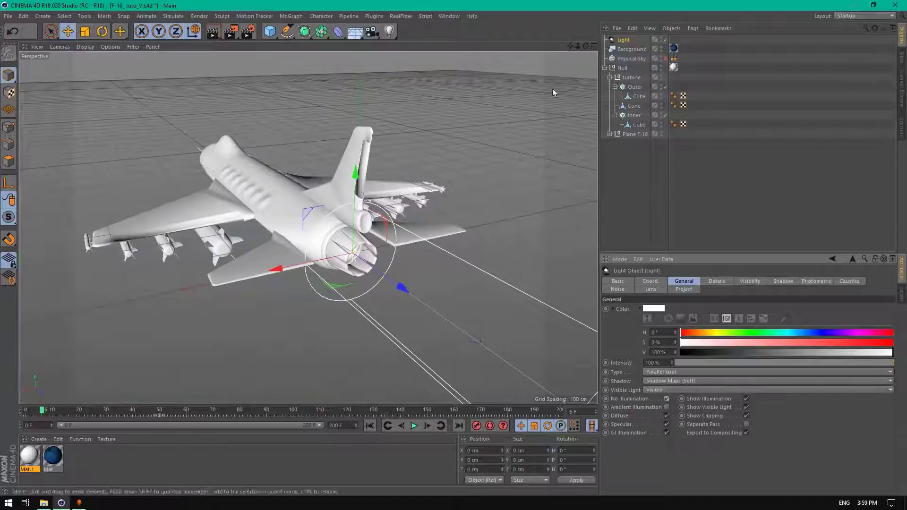
# Play the turbine animation to frame 55 and set the light's outer radius to 25 cm to fit the narrowed nozzle
pyautogui.moveTo(586, 46); pyautogui.dragTo(579, 44)
pyautogui.click(717, 281)
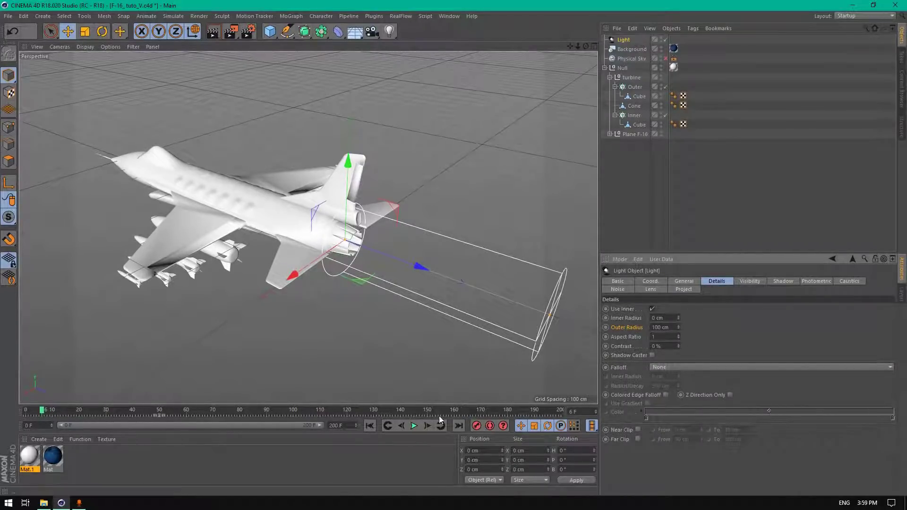
pyautogui.scroll(2, 354, 240)
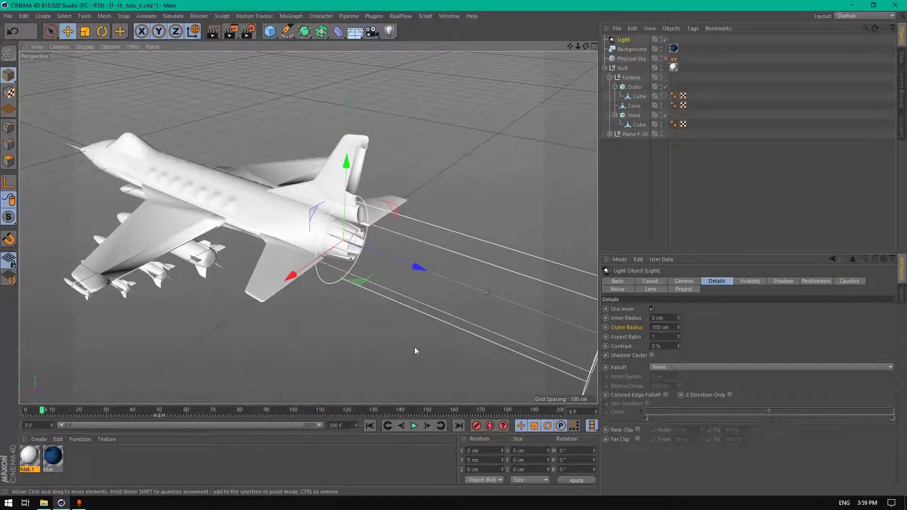
pyautogui.click(414, 426)
pyautogui.scroll(5, 387, 215)
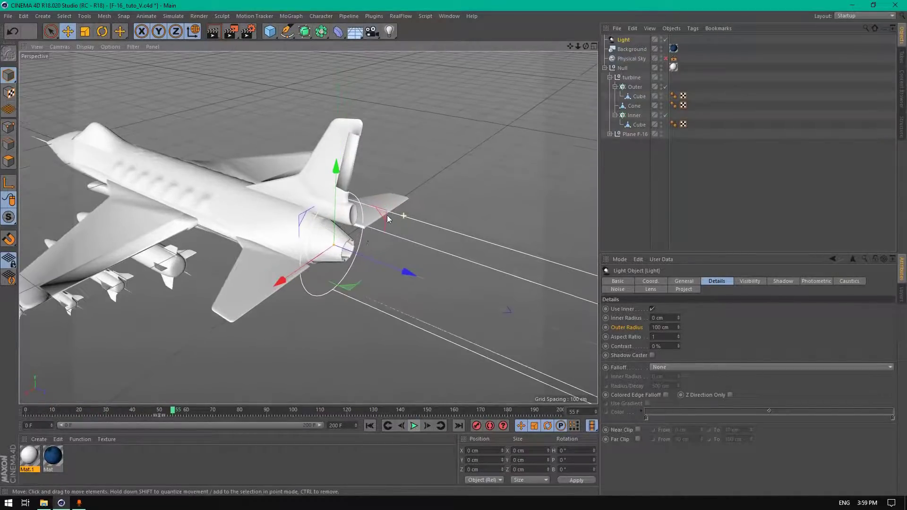
pyautogui.scroll(1, 326, 247)
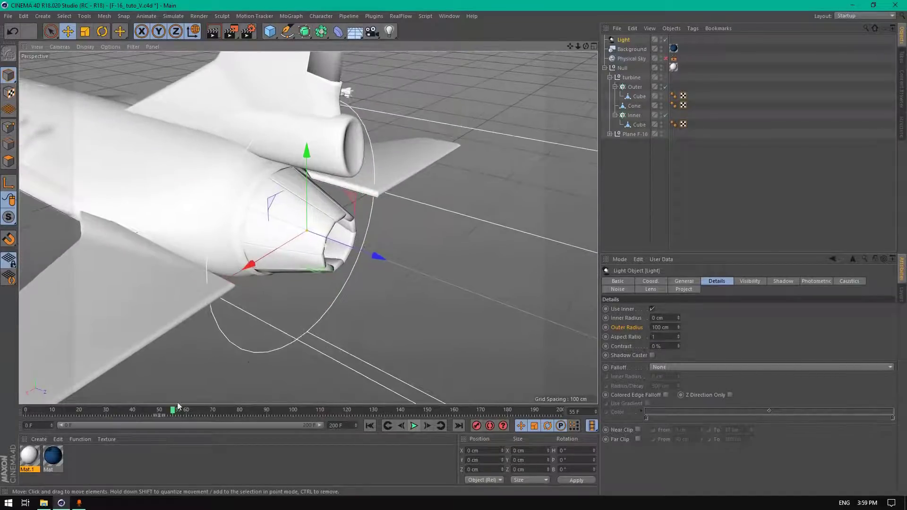
pyautogui.moveTo(173, 409)
pyautogui.mouseDown()
pyautogui.moveTo(112, 404)
pyautogui.moveTo(174, 395)
pyautogui.mouseUp()
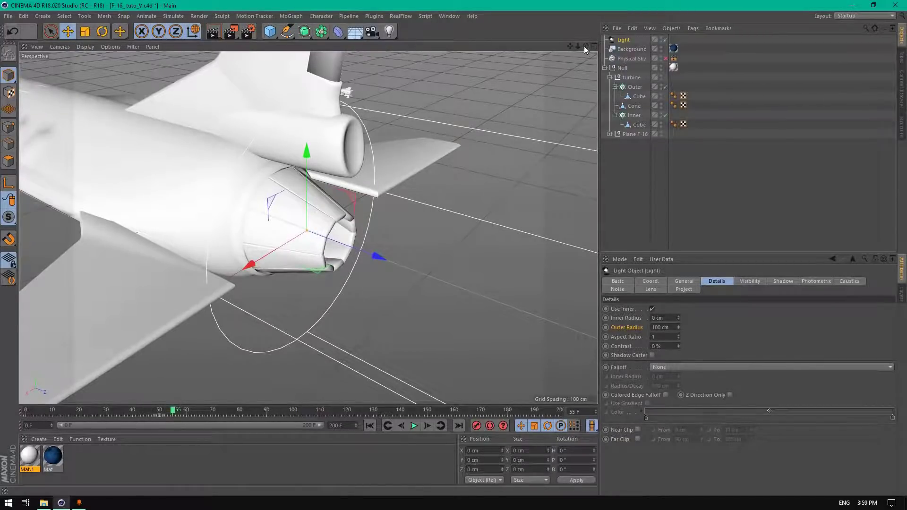
pyautogui.moveTo(583, 47)
pyautogui.mouseDown()
pyautogui.moveTo(554, 55)
pyautogui.moveTo(569, 45)
pyautogui.mouseUp()
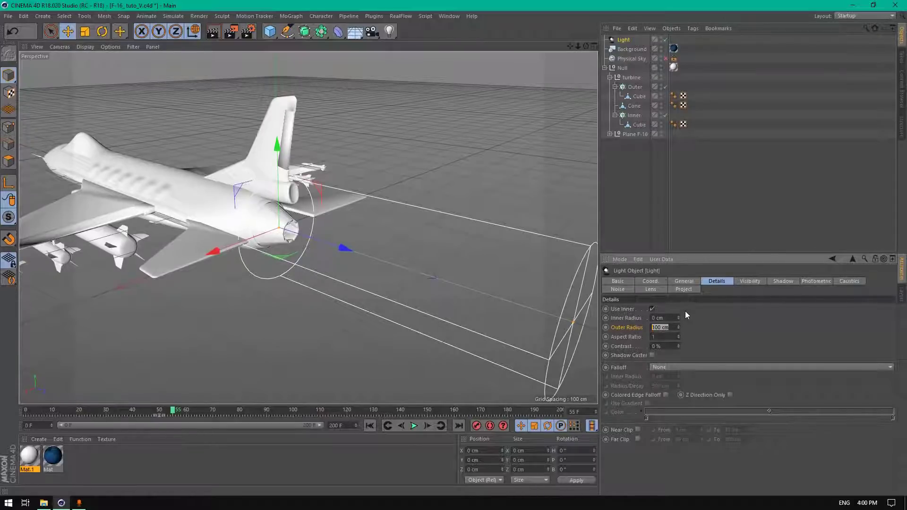
pyautogui.write('25')
pyautogui.press('Return')
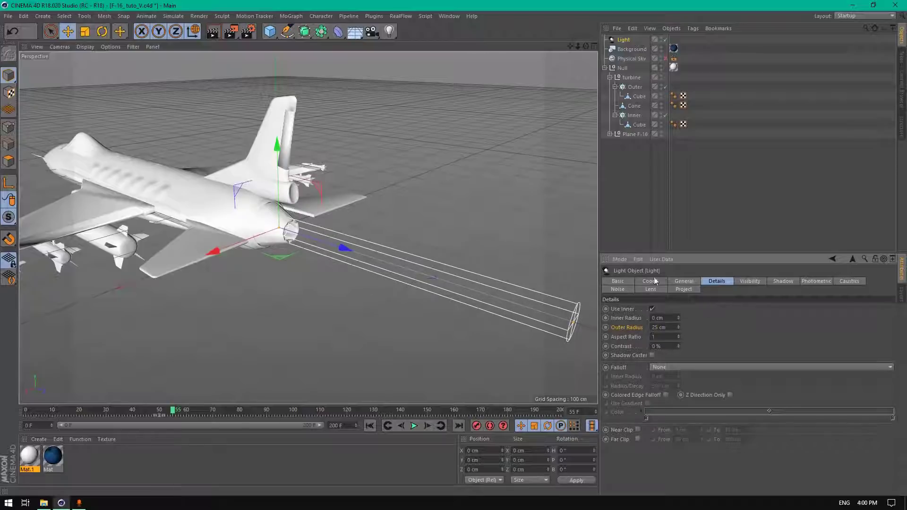
# With the timeline at frame 48, set the light's visibility edge falloff to 100% and inner distance to 100 cm
pyautogui.moveTo(585, 47); pyautogui.dragTo(302, 407)
pyautogui.moveTo(174, 414)
pyautogui.mouseDown()
pyautogui.moveTo(138, 406)
pyautogui.moveTo(159, 409)
pyautogui.mouseUp()
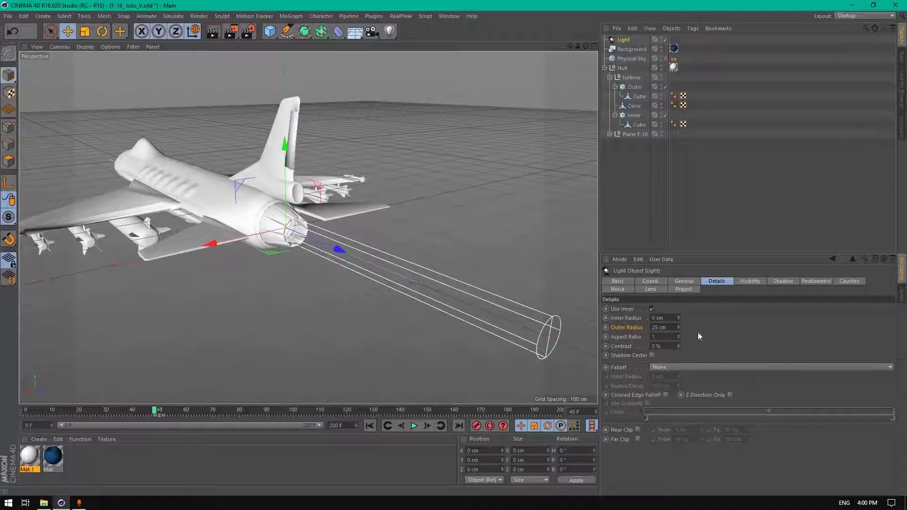
pyautogui.click(750, 281)
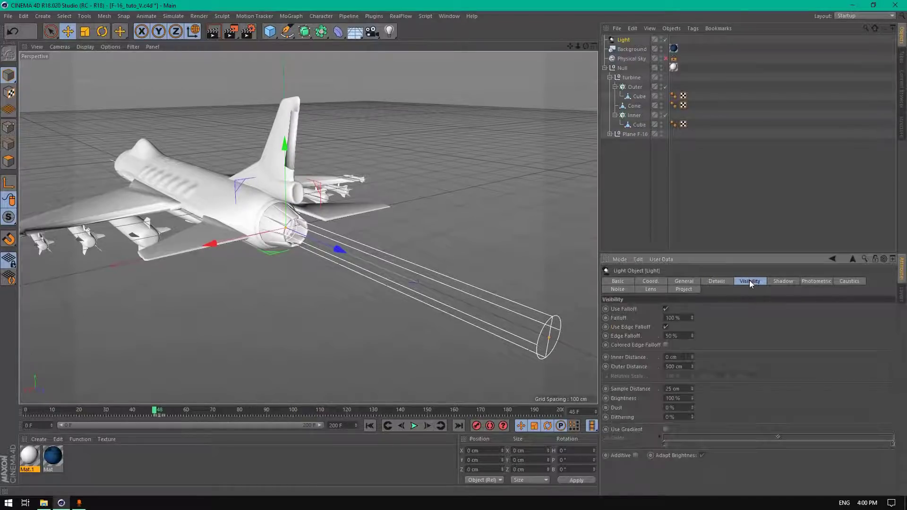
pyautogui.click(684, 336)
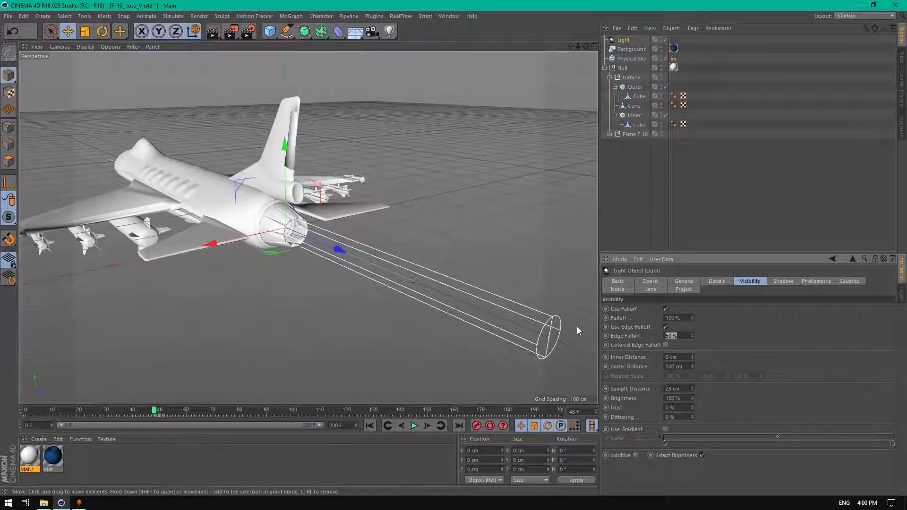
pyautogui.write('100')
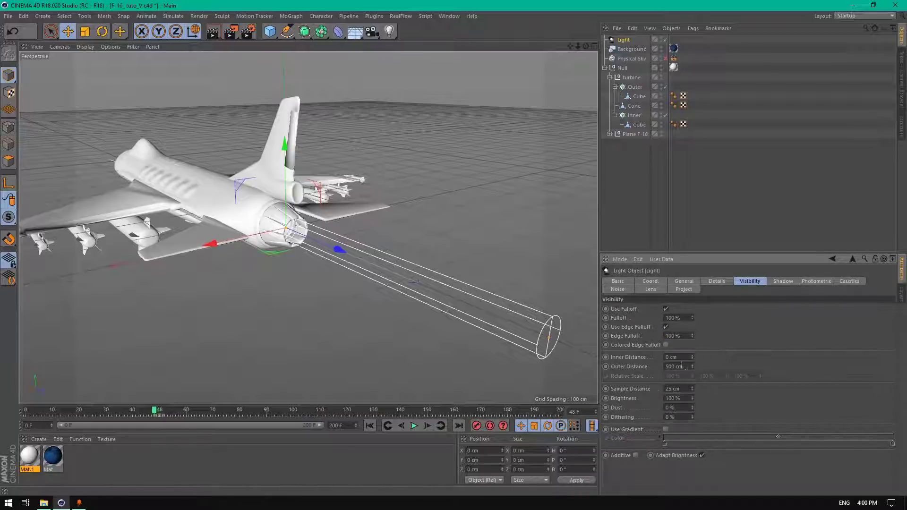
pyautogui.click(679, 358)
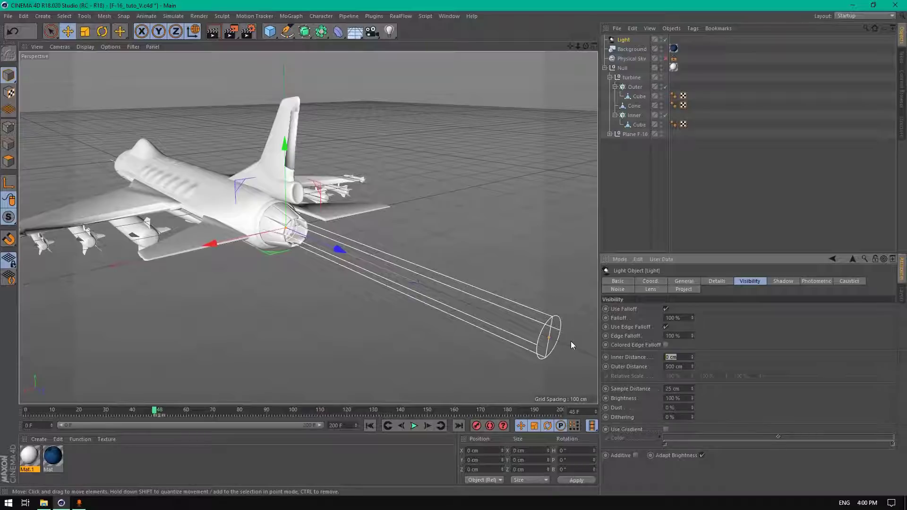
pyautogui.write('100')
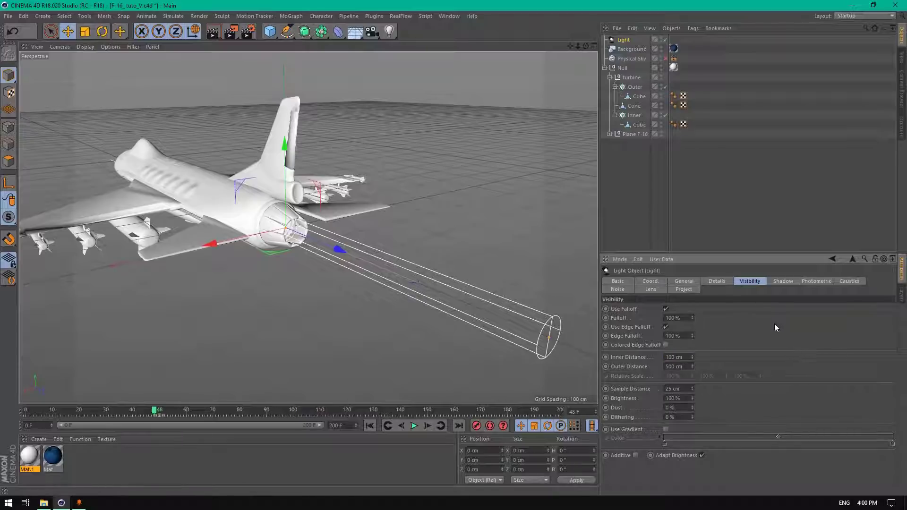
# Set the light's visibility outer distance to 450 cm and render the current view to preview the beam
pyautogui.click(688, 366)
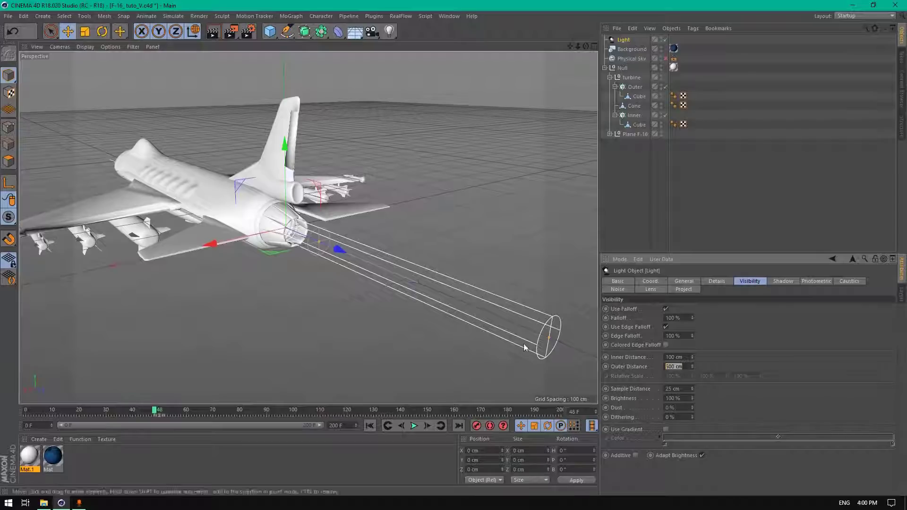
pyautogui.write('45')
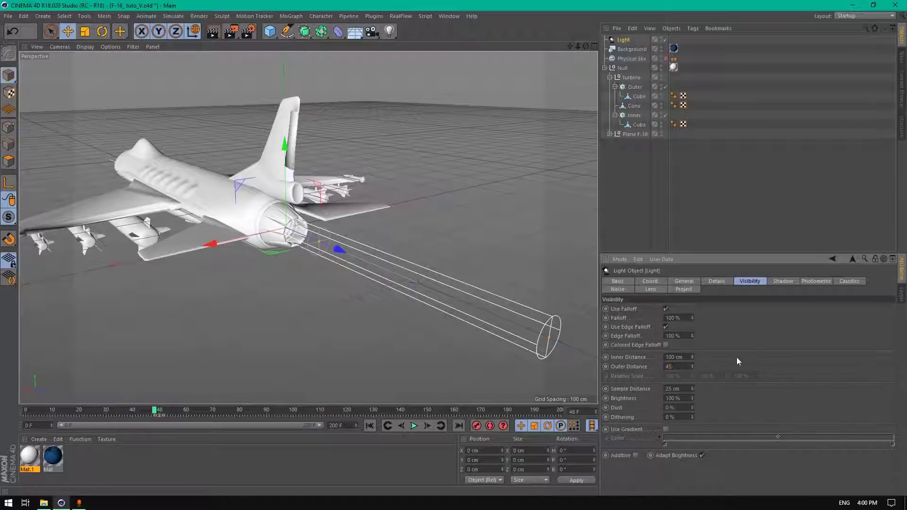
pyautogui.write('0')
pyautogui.press('Return')
pyautogui.scroll(-1, 375, 205)
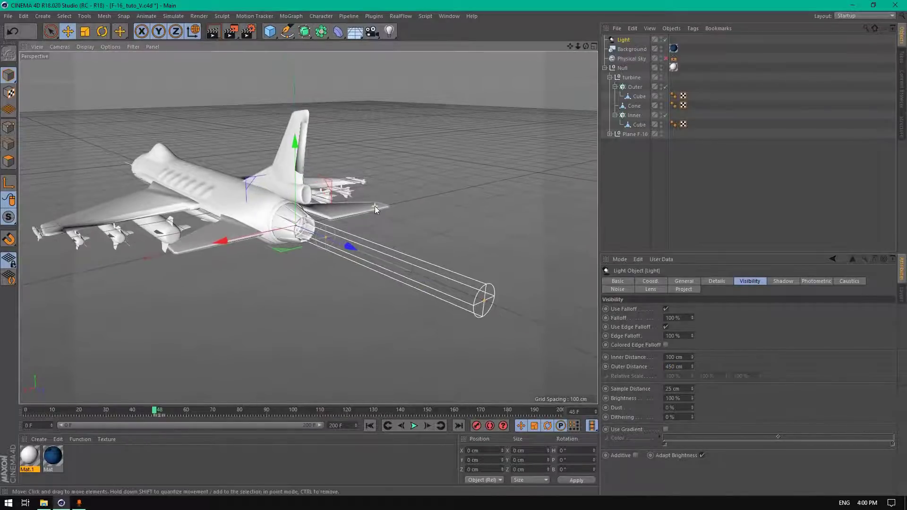
pyautogui.click(215, 36)
pyautogui.click(214, 35)
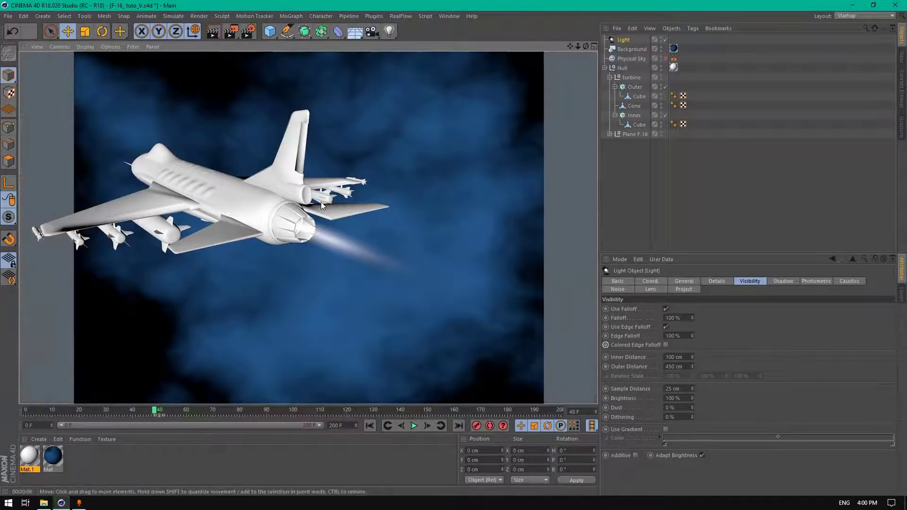
# Raise the light's visibility brightness to 300% and enable its color gradient
pyautogui.scroll(1, 321, 202)
pyautogui.scroll(-3, 466, 253)
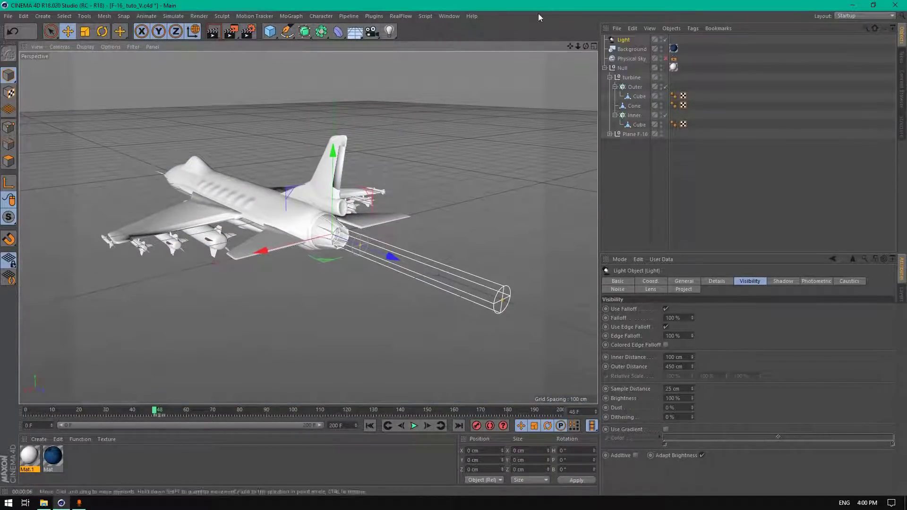
pyautogui.moveTo(570, 47); pyautogui.dragTo(590, 48)
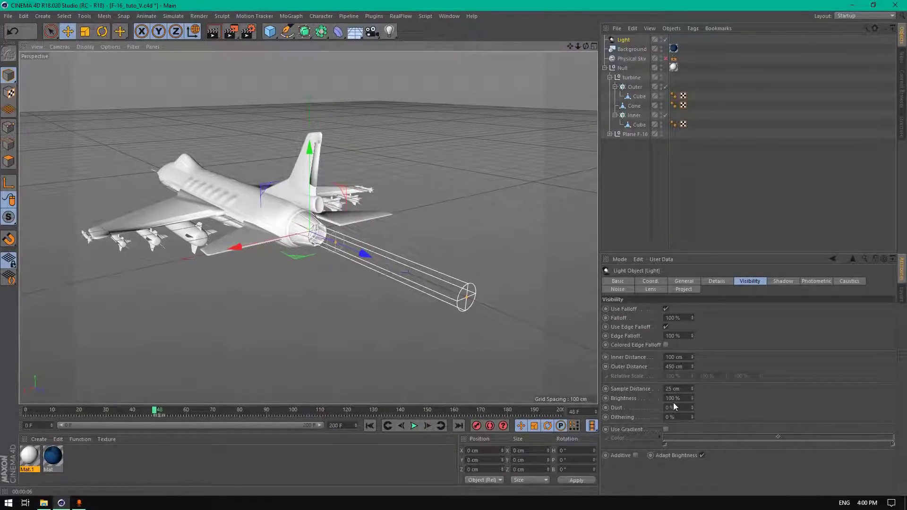
pyautogui.click(687, 399)
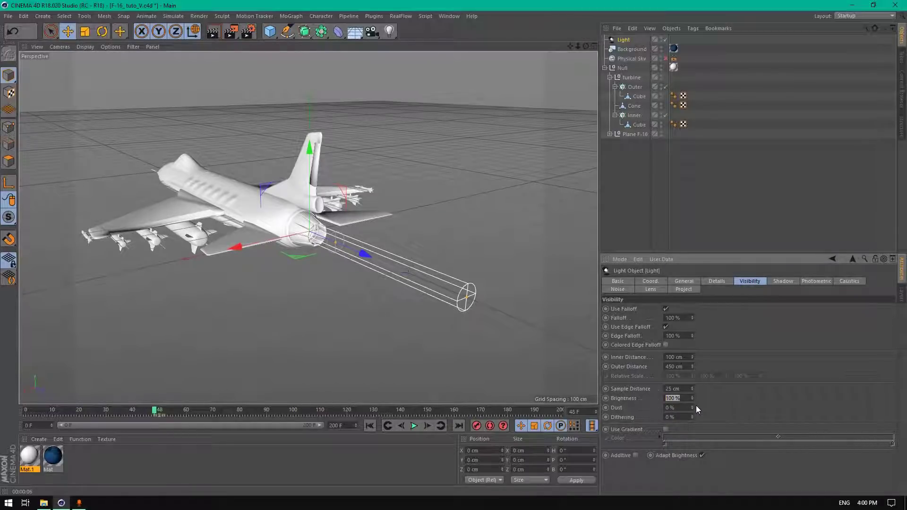
pyautogui.write('300')
pyautogui.click(665, 428)
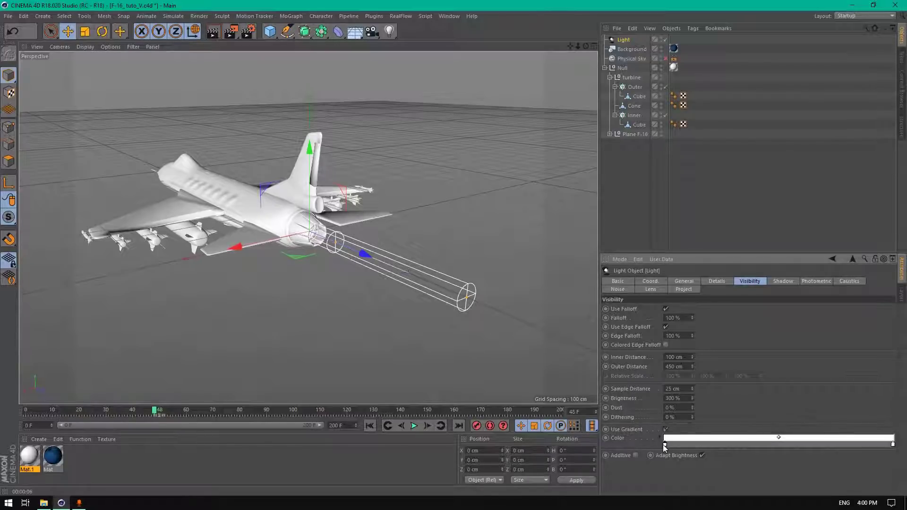
# Color the light's gradient from yellow (hue 61°) to orange (hue 39°), both at 100% saturation, and render the view
pyautogui.doubleClick(665, 445)
pyautogui.click(644, 443)
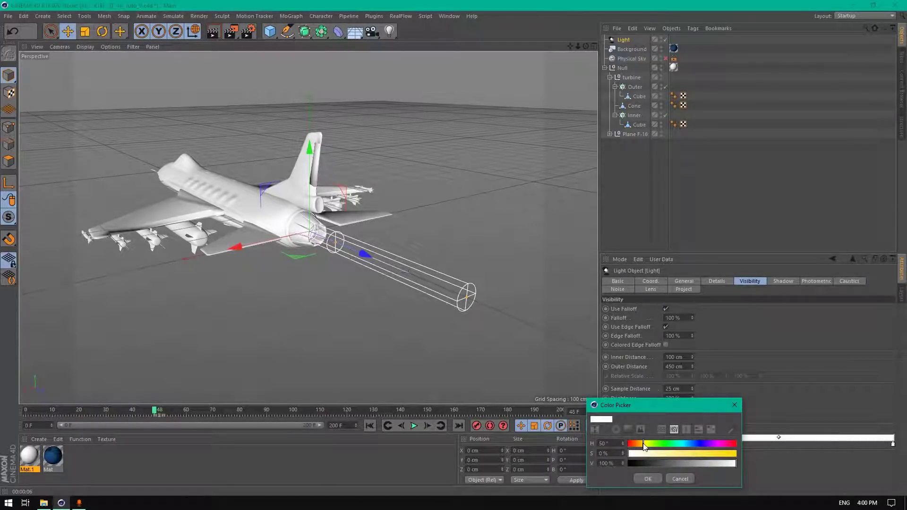
pyautogui.click(735, 455)
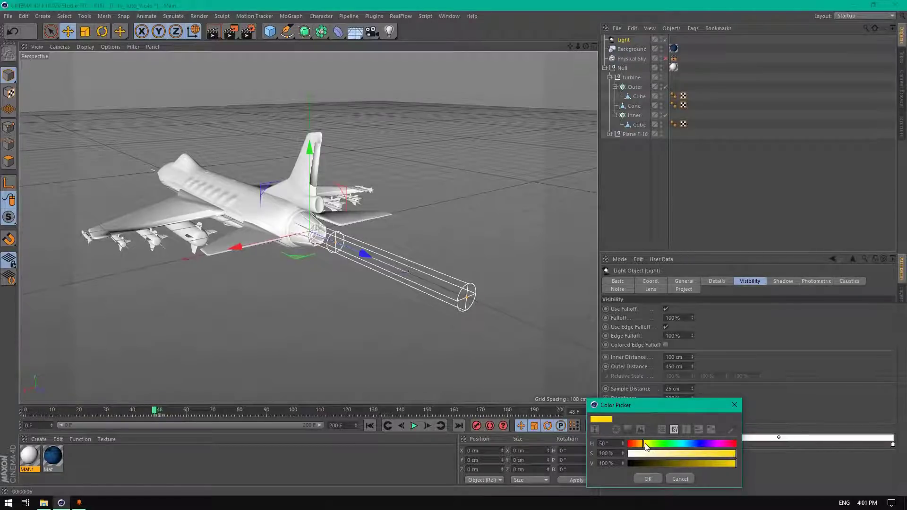
pyautogui.moveTo(643, 444); pyautogui.dragTo(646, 444)
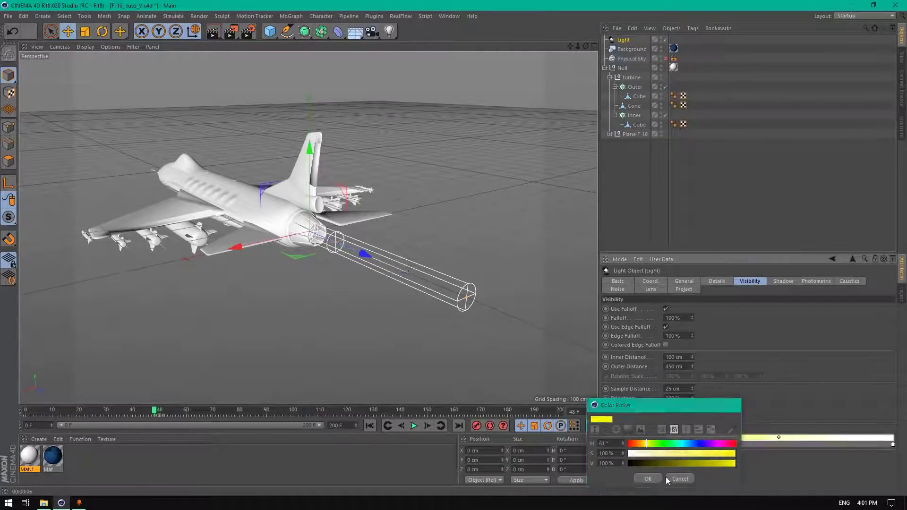
pyautogui.click(648, 478)
pyautogui.doubleClick(893, 444)
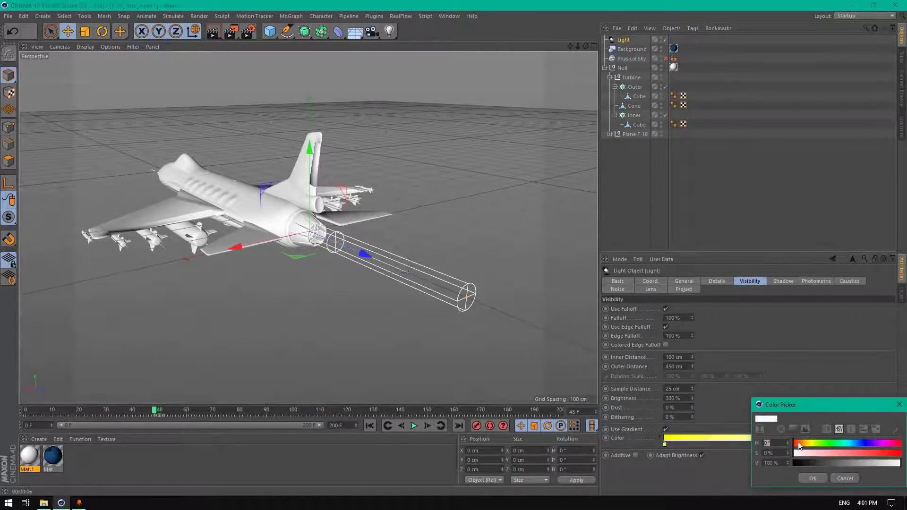
pyautogui.moveTo(799, 444); pyautogui.dragTo(804, 445)
pyautogui.click(895, 456)
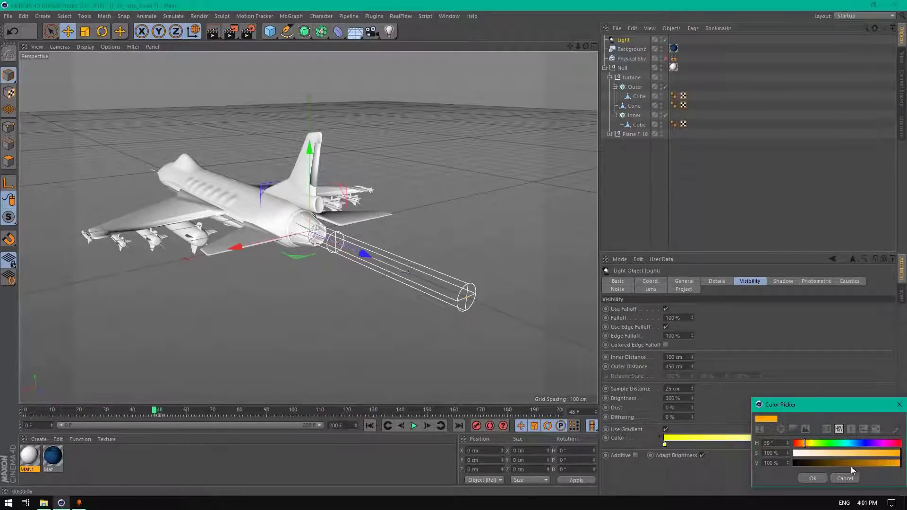
pyautogui.click(815, 477)
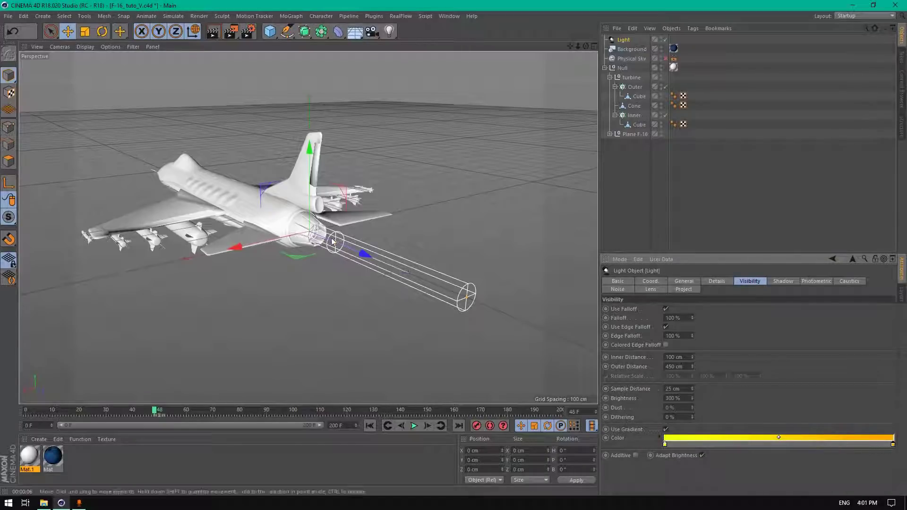
pyautogui.click(213, 31)
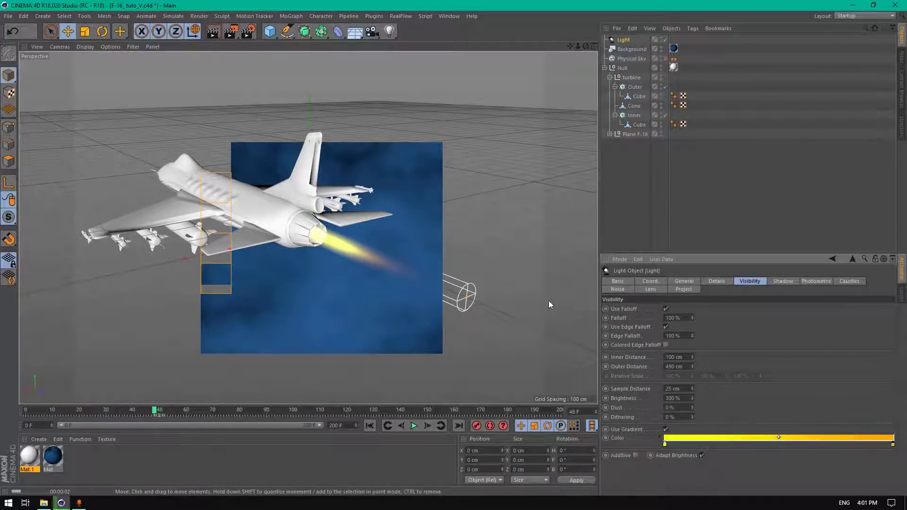
# Soften the gradient's yellow start color to 56% saturation with a hue of about 53° and render the view again
pyautogui.doubleClick(665, 444)
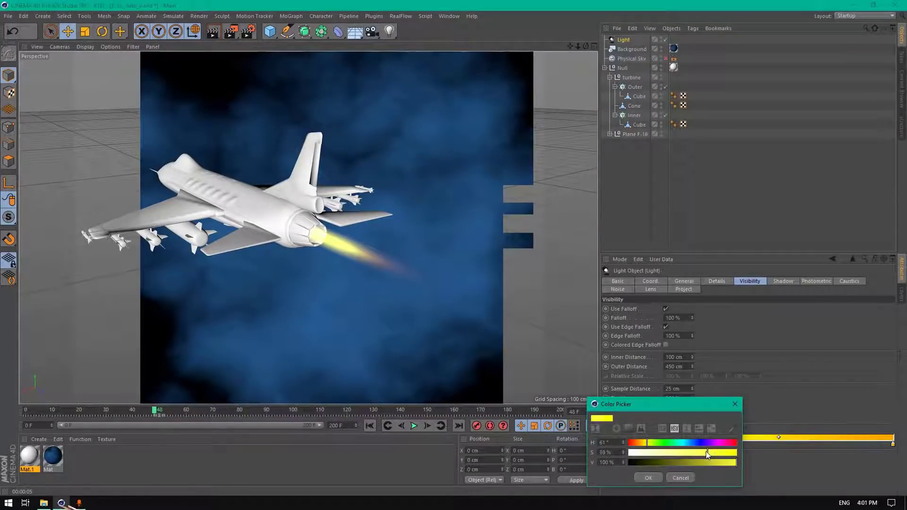
pyautogui.moveTo(707, 454); pyautogui.dragTo(689, 453)
pyautogui.click(645, 443)
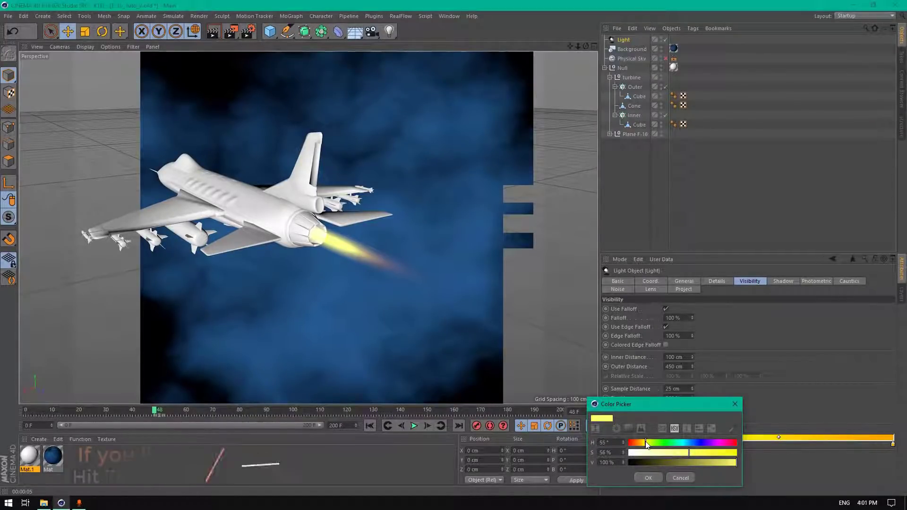
pyautogui.click(649, 476)
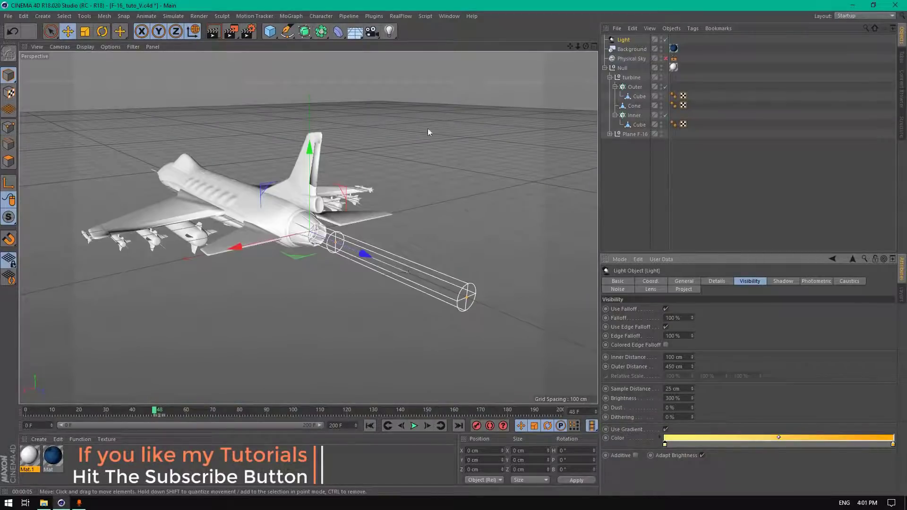
pyautogui.click(215, 32)
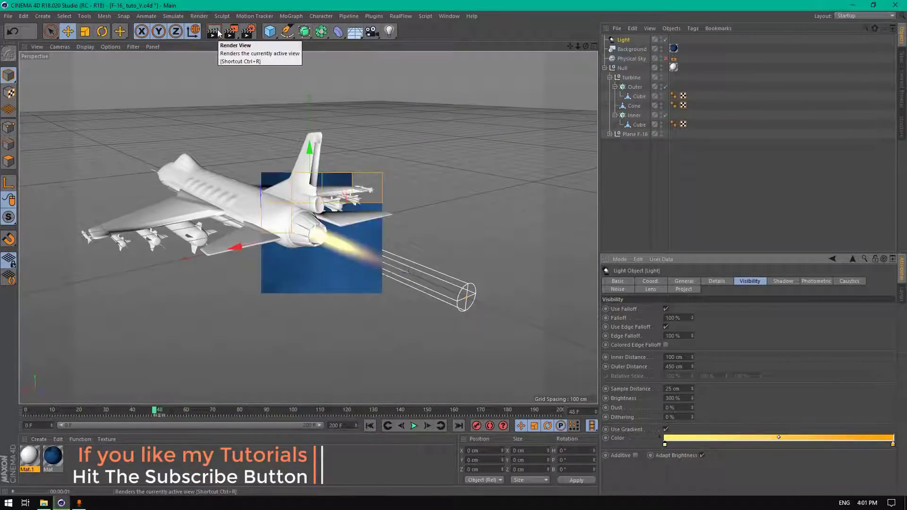
# Rename the light object as TRail
pyautogui.click(624, 41)
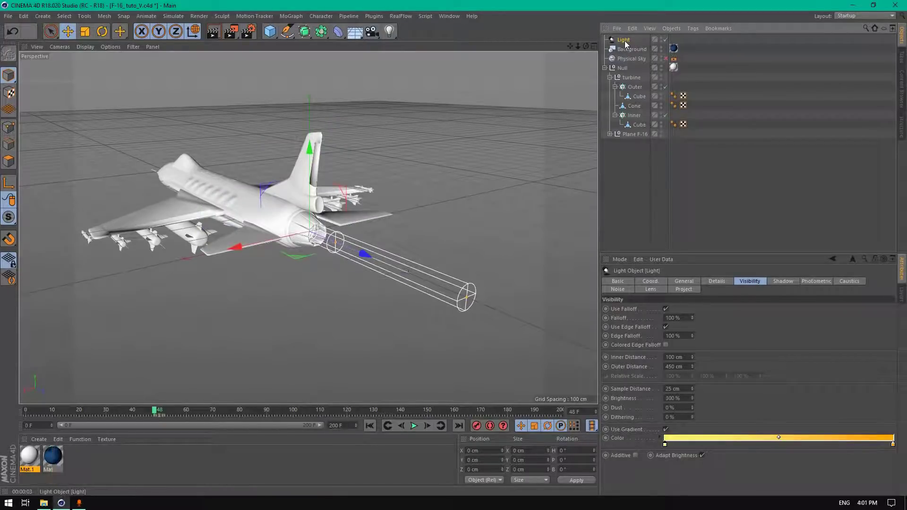
pyautogui.doubleClick(624, 40)
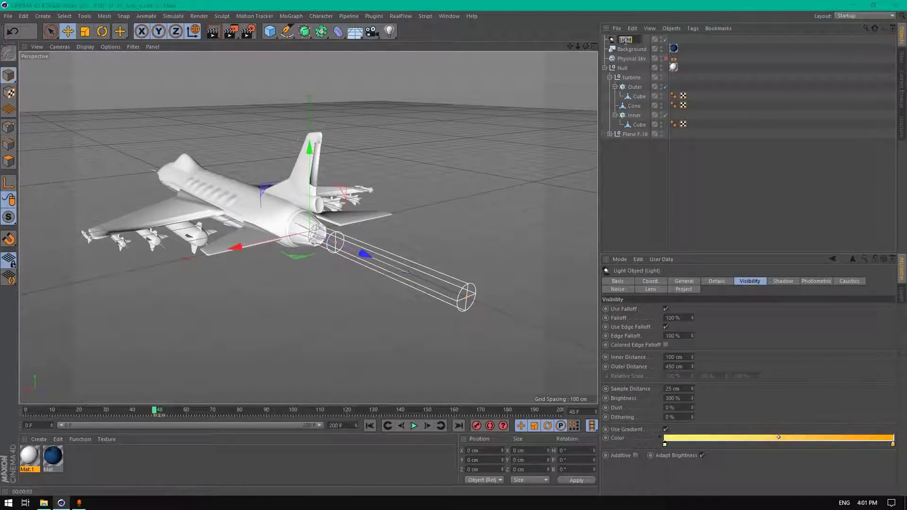
pyautogui.write('Trail')
pyautogui.press('Return')
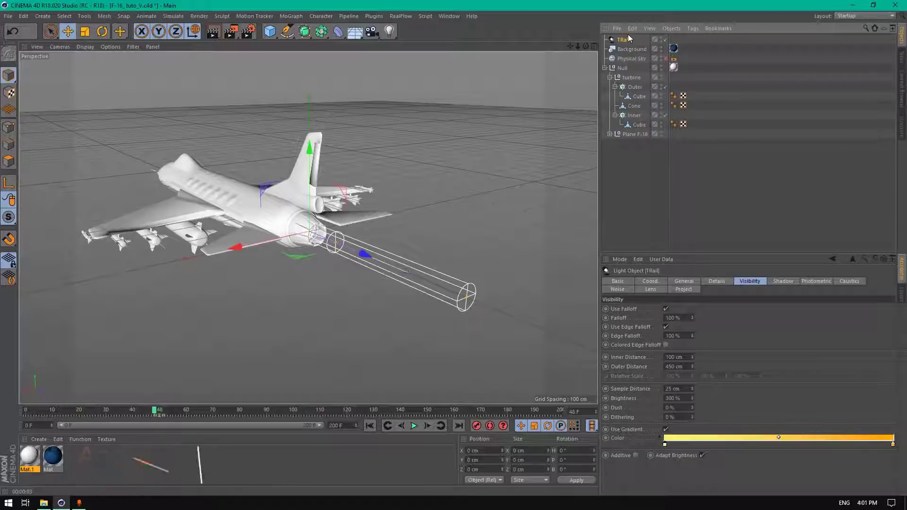
# Duplicate the TRail light, name the copy Base, and place it above TRail in the object hierarchy
pyautogui.moveTo(628, 37); pyautogui.dragTo(628, 44)
pyautogui.doubleClick(627, 49)
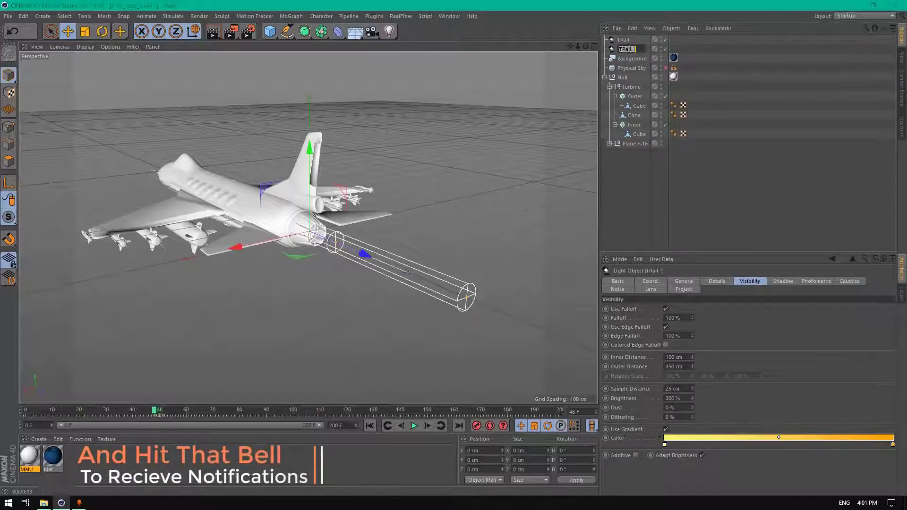
pyautogui.write('Base')
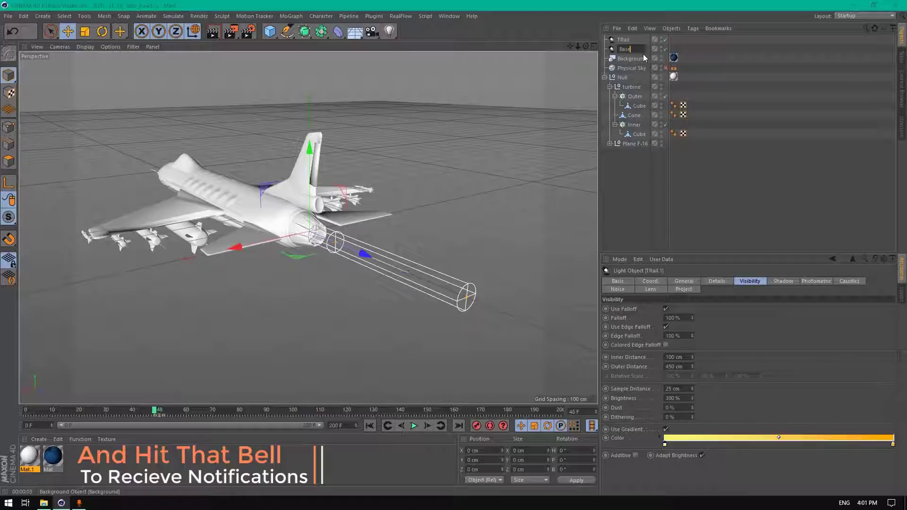
pyautogui.press('Return')
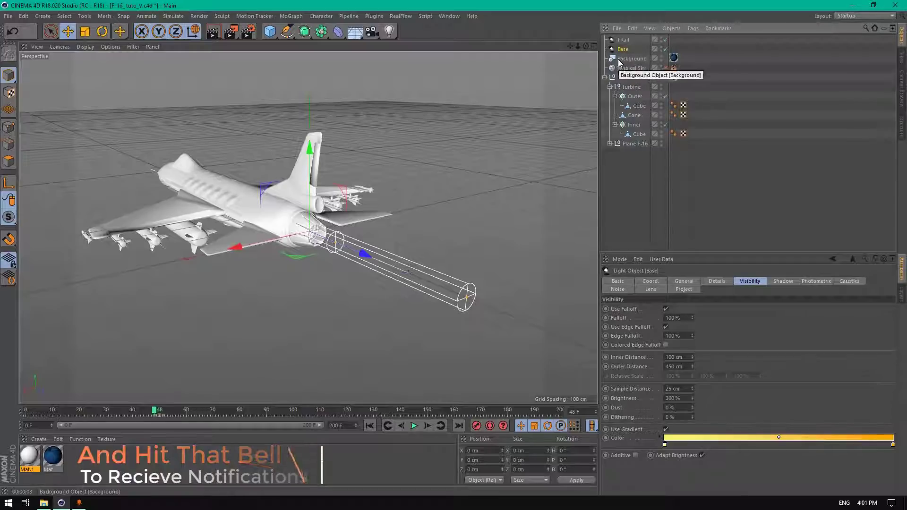
pyautogui.moveTo(623, 49); pyautogui.dragTo(623, 38)
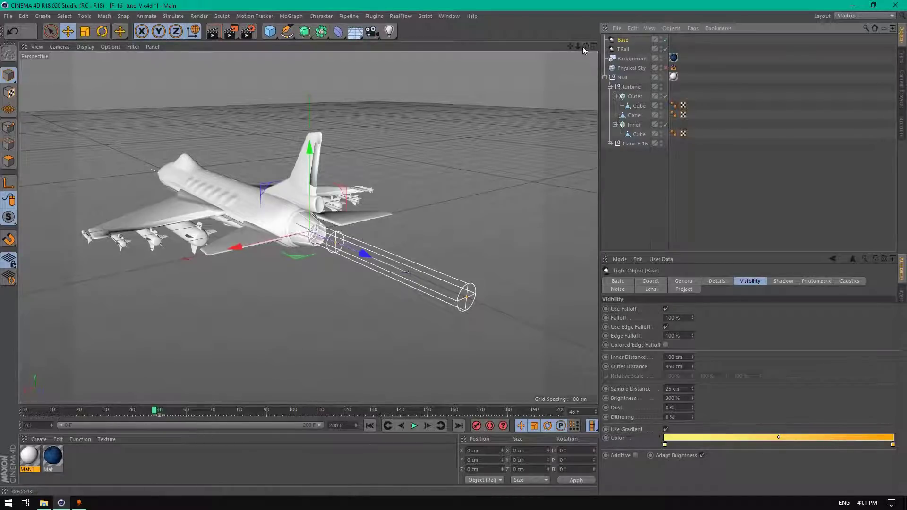
# Widen the Base light by setting its outer radius to 32 cm
pyautogui.moveTo(578, 46)
pyautogui.mouseDown()
pyautogui.moveTo(618, 47)
pyautogui.moveTo(576, 53)
pyautogui.mouseUp()
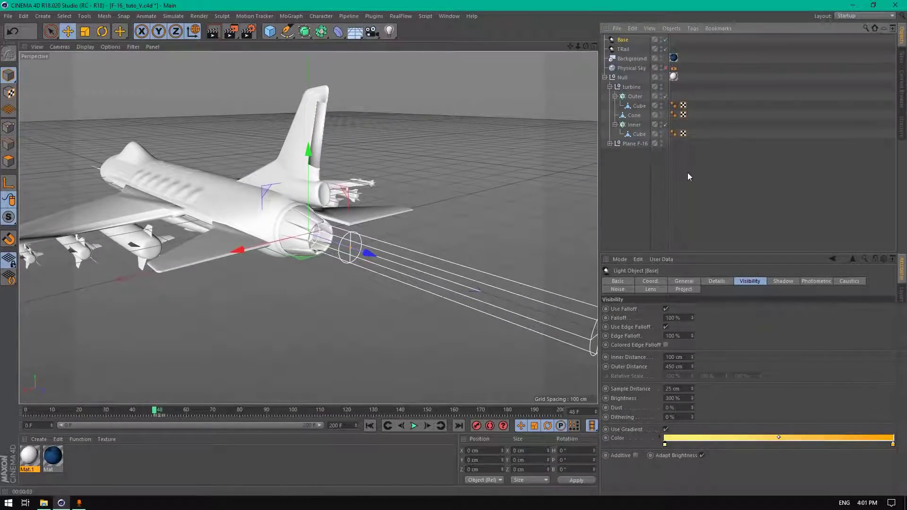
pyautogui.click(713, 282)
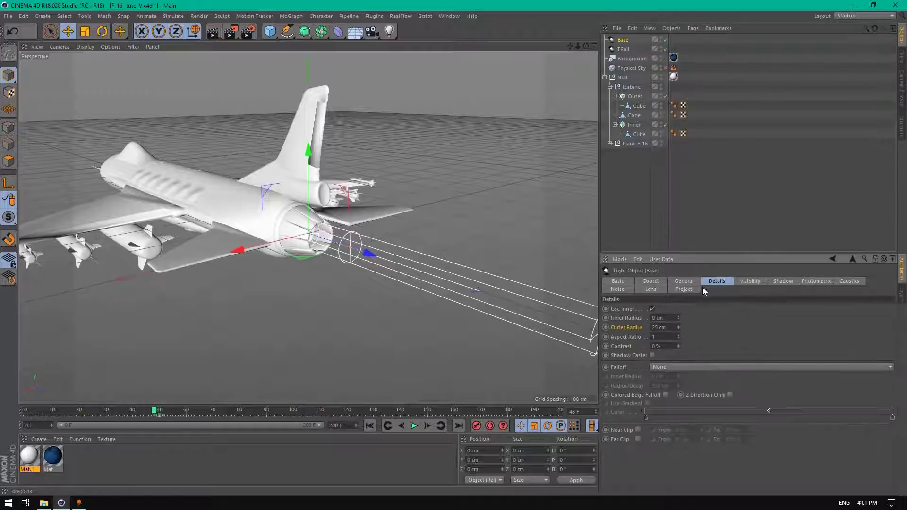
pyautogui.click(666, 328)
pyautogui.write('32')
pyautogui.press('Return')
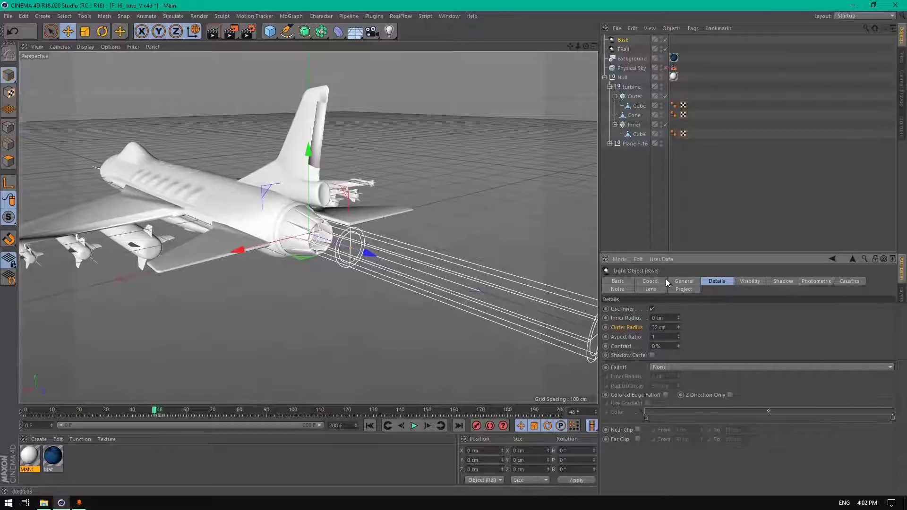
# Set the Base light's visibility inner distance to 70 cm, outer distance to 300 cm and brightness to 400%
pyautogui.click(751, 280)
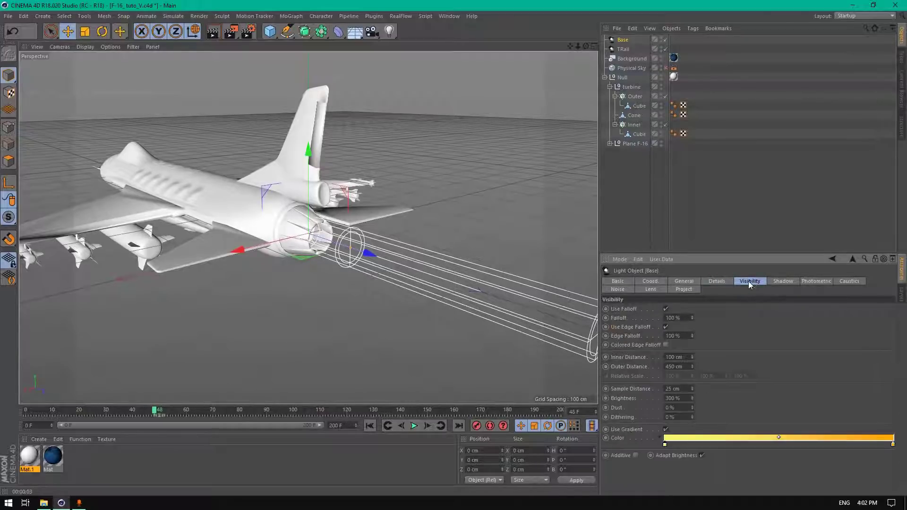
pyautogui.click(687, 358)
pyautogui.write('70')
pyautogui.press('Return')
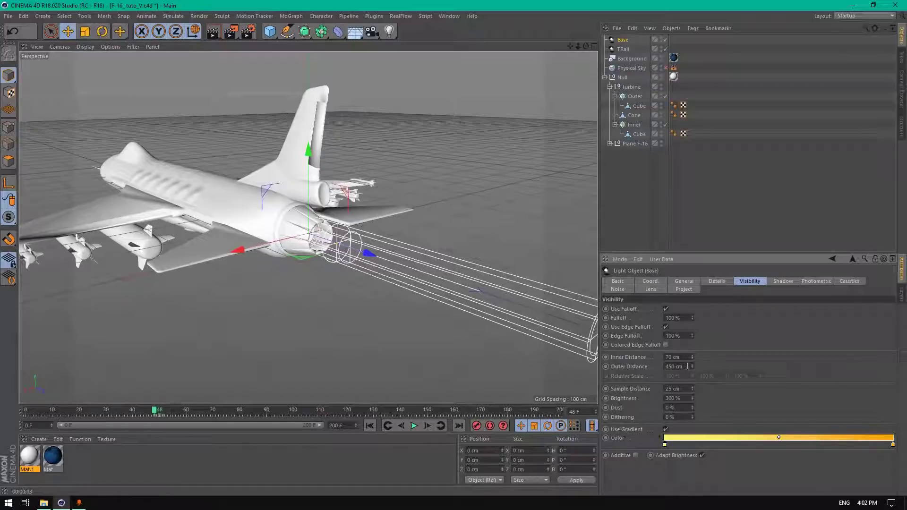
pyautogui.click(687, 366)
pyautogui.write('300')
pyautogui.press('Return')
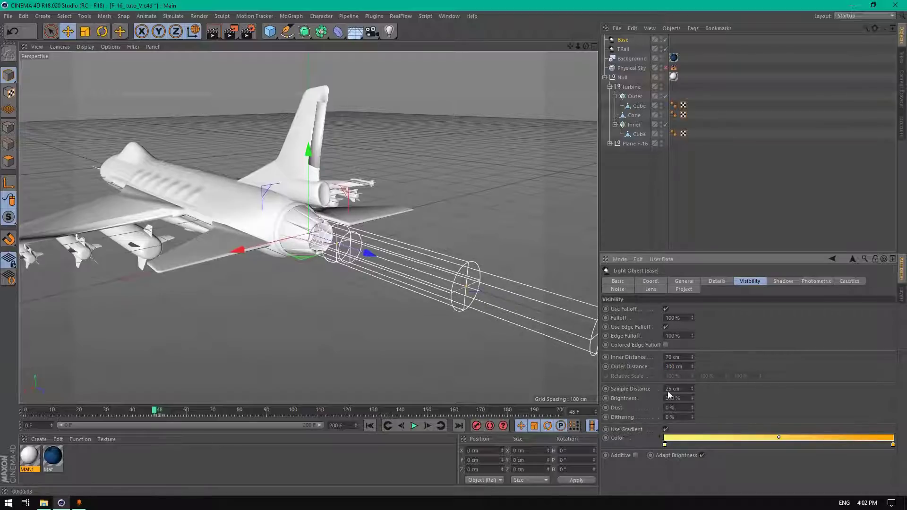
pyautogui.doubleClick(683, 398)
pyautogui.write('400')
pyautogui.press('Return')
# Recolor the Base light's gradient from light blue to saturated blue (hue 196°, 100% saturation) and render the view
pyautogui.doubleClick(665, 444)
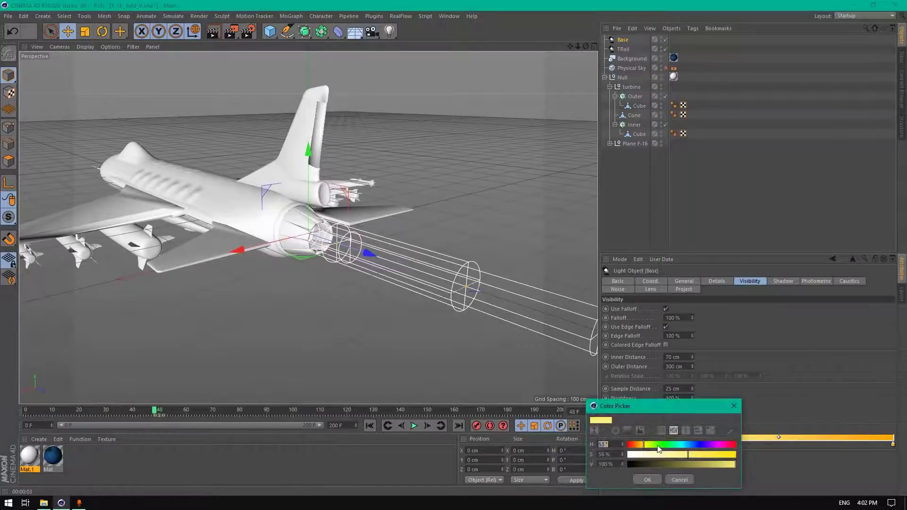
pyautogui.click(688, 446)
pyautogui.click(647, 480)
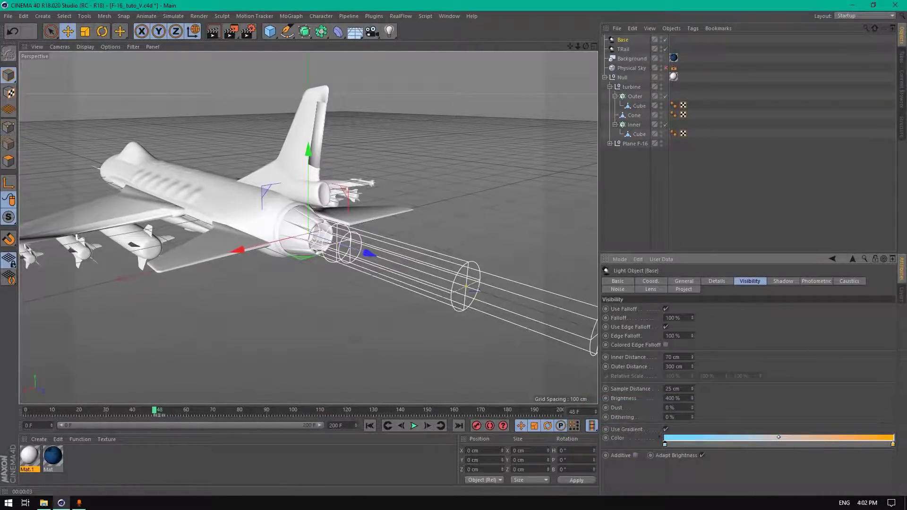
pyautogui.doubleClick(892, 444)
pyautogui.click(854, 442)
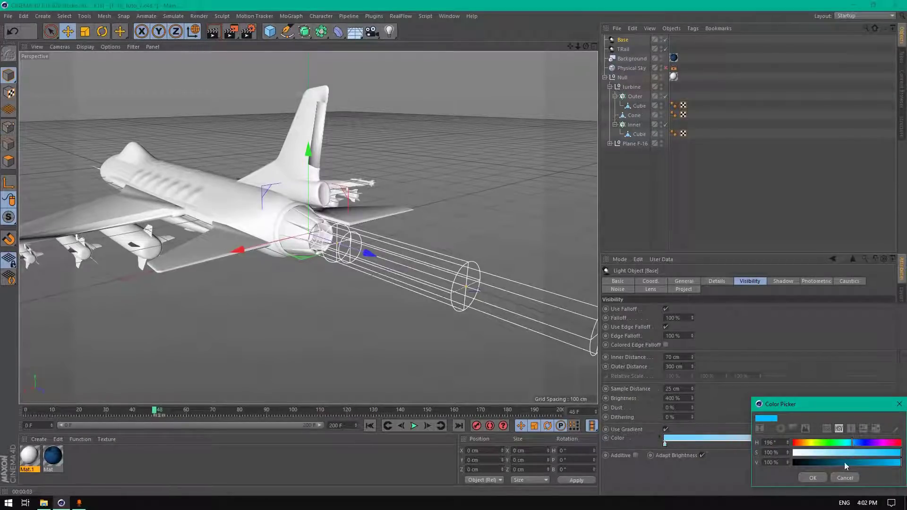
pyautogui.click(820, 481)
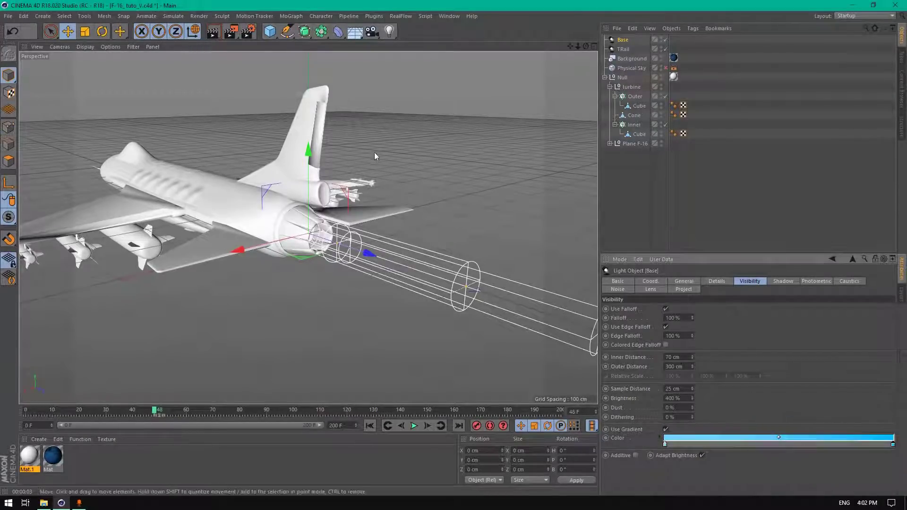
pyautogui.click(216, 31)
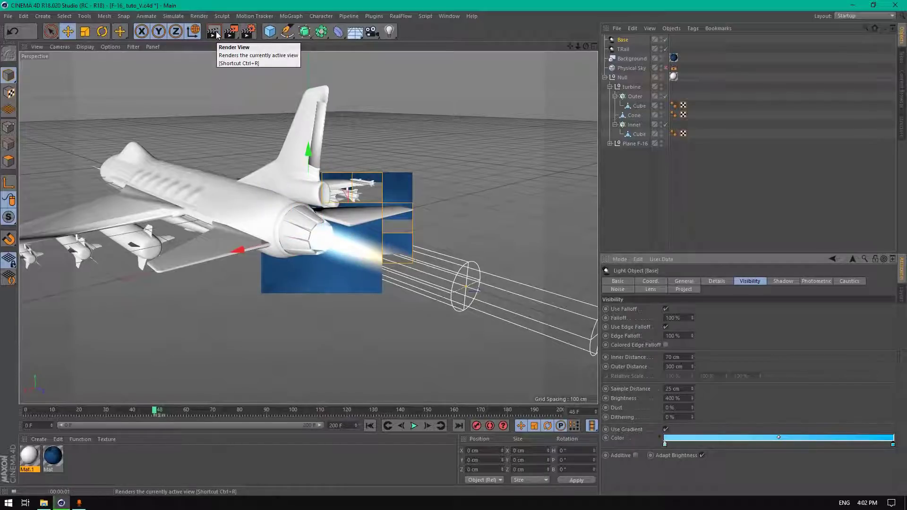
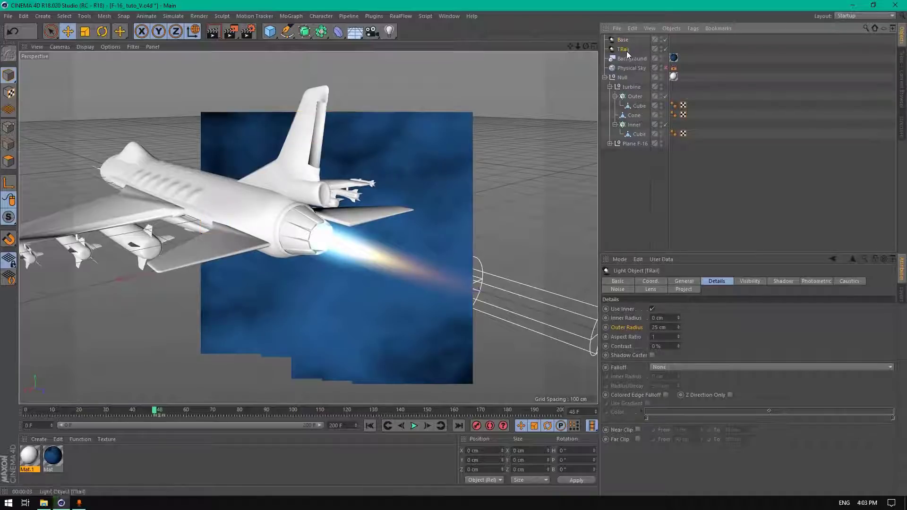
# Widen the TRail light by setting its outer radius to 28 cm and render the view
pyautogui.click(671, 327)
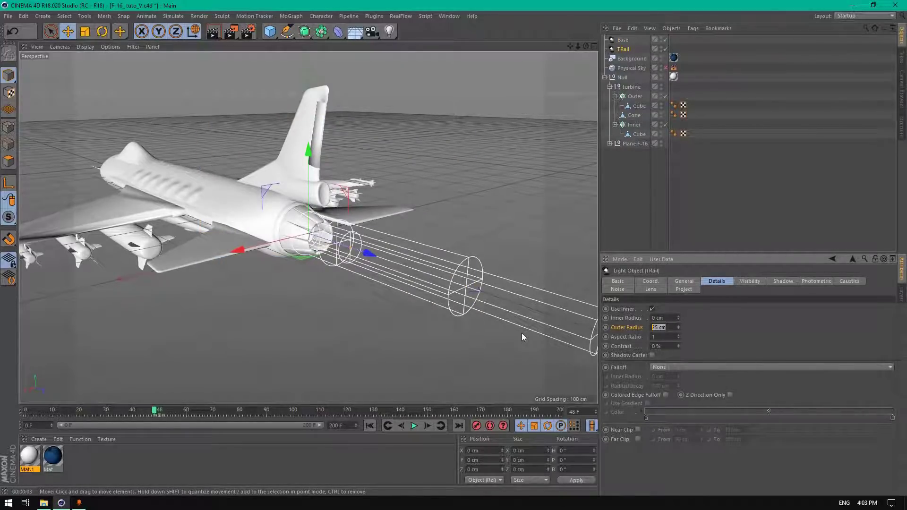
pyautogui.write('28')
pyautogui.press('Return')
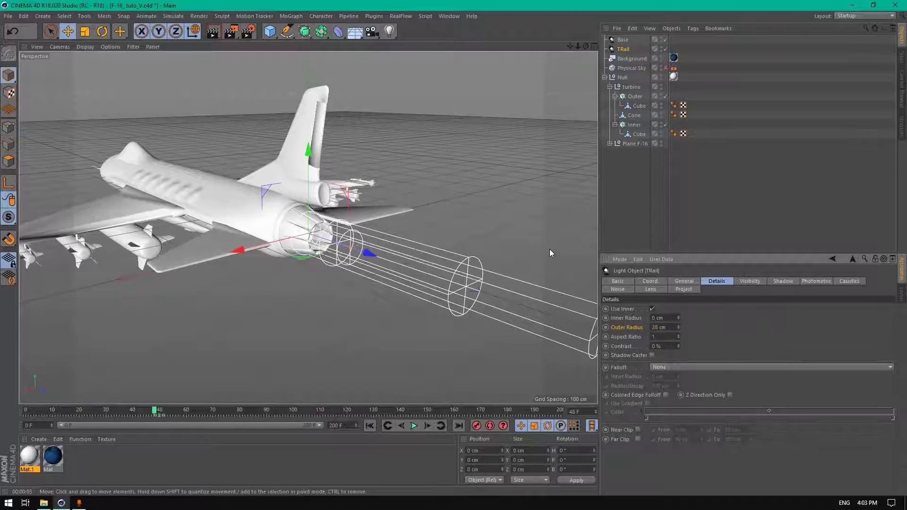
pyautogui.click(213, 32)
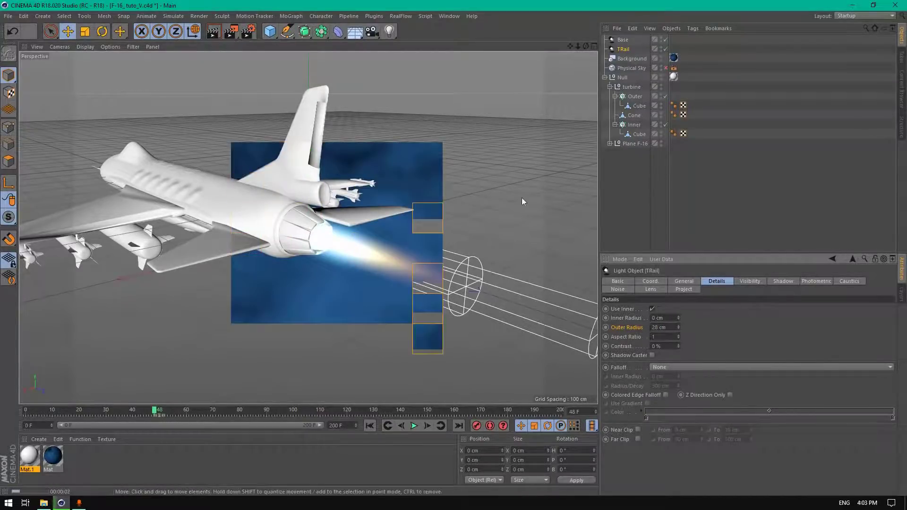
# Apply noise to both illumination and visibility of the Base and TRail lights together, using the Wavy Turbulence type
pyautogui.click(572, 47)
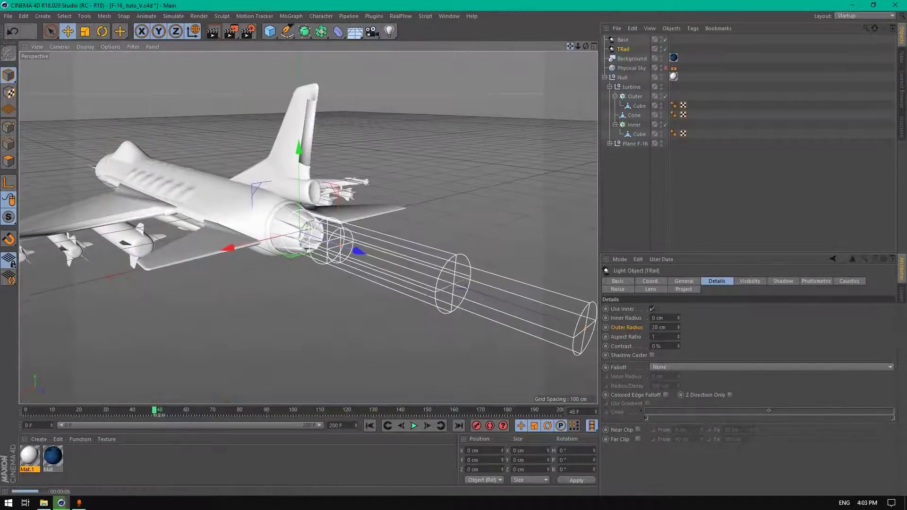
pyautogui.moveTo(585, 45)
pyautogui.mouseDown()
pyautogui.moveTo(539, 40)
pyautogui.moveTo(590, 29)
pyautogui.moveTo(567, 46)
pyautogui.moveTo(577, 53)
pyautogui.moveTo(571, 46)
pyautogui.moveTo(583, 42)
pyautogui.moveTo(593, 92)
pyautogui.mouseUp()
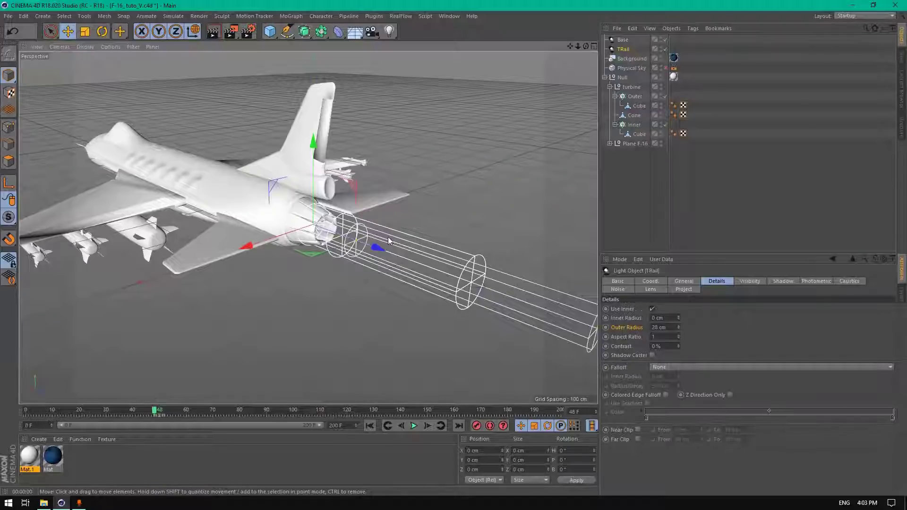
pyautogui.scroll(2, 390, 231)
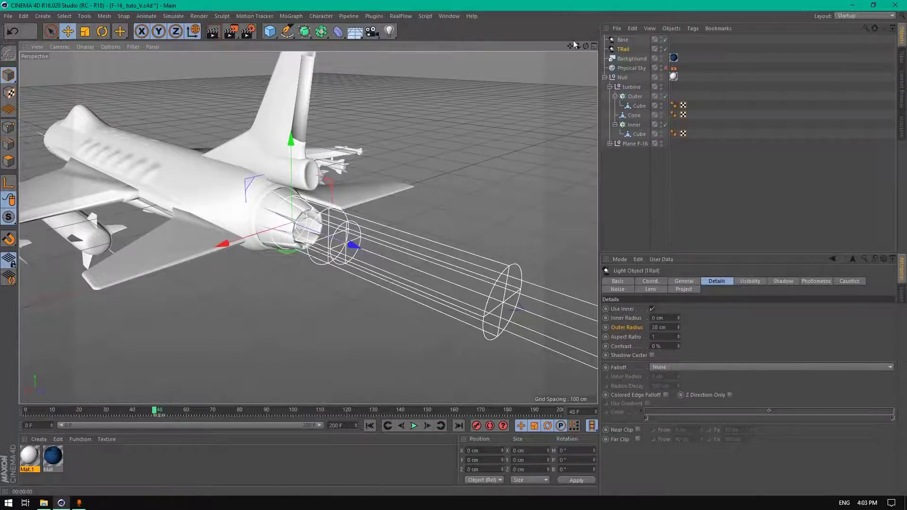
pyautogui.moveTo(571, 46); pyautogui.dragTo(593, 47)
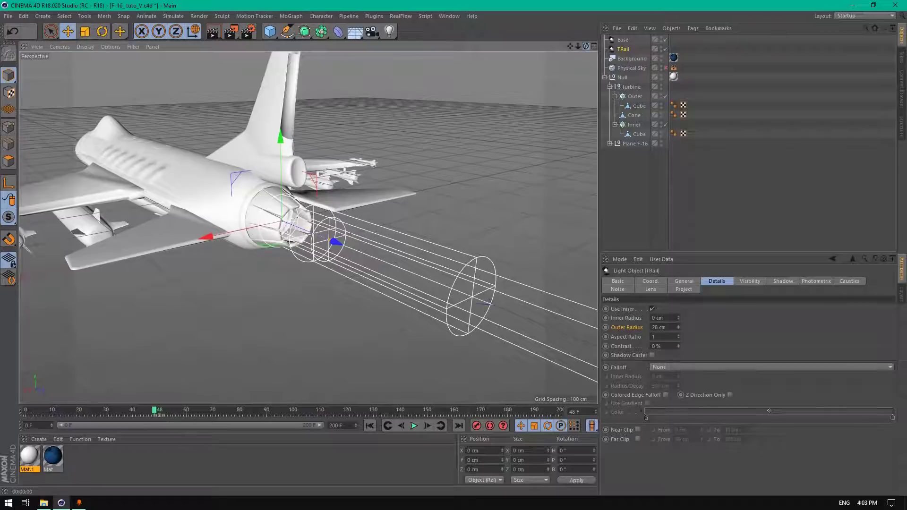
pyautogui.keyDown('ctrl'); pyautogui.click(631, 42); pyautogui.keyUp('ctrl')
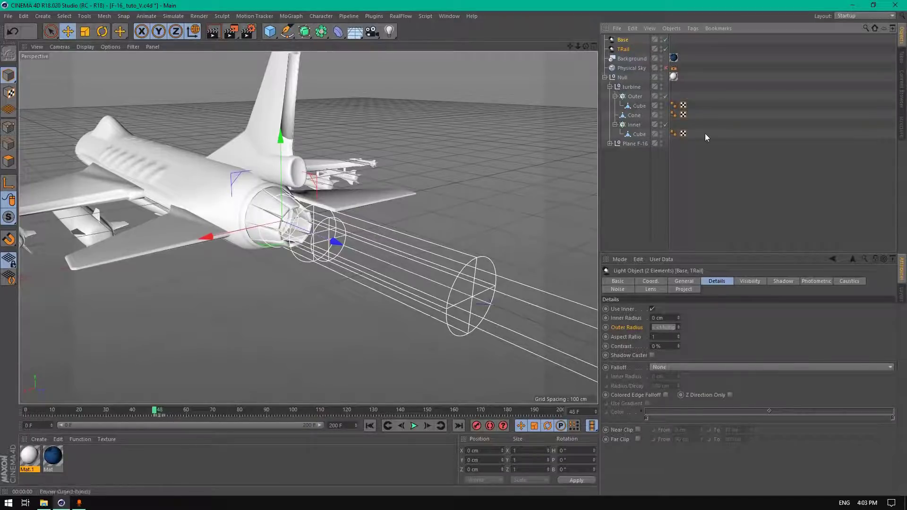
pyautogui.click(628, 290)
pyautogui.click(679, 310)
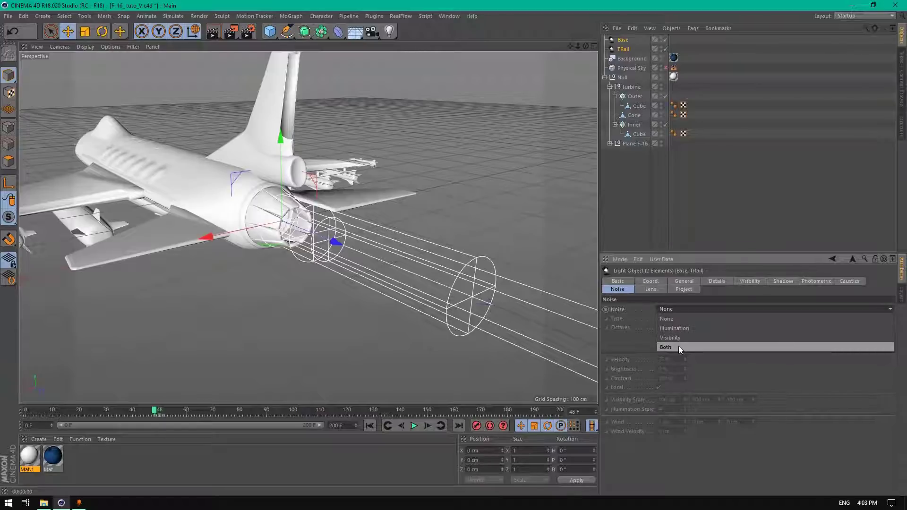
pyautogui.click(679, 346)
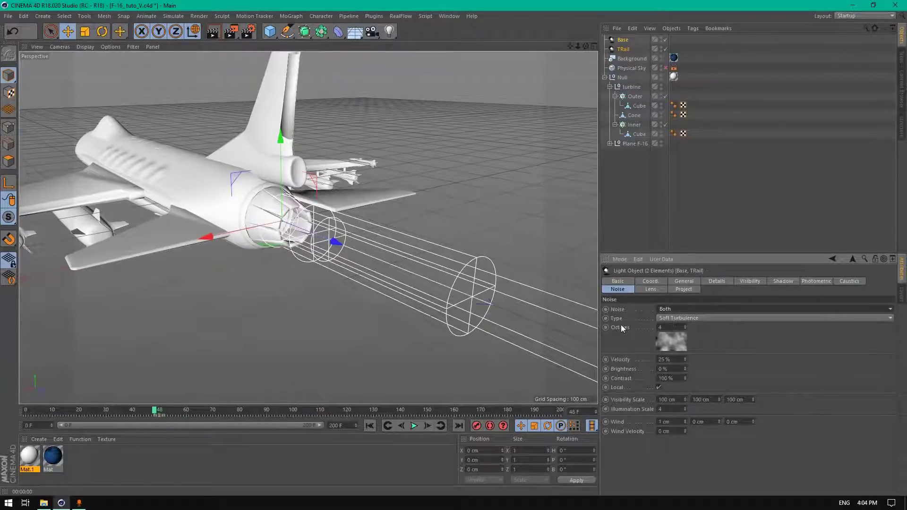
pyautogui.click(677, 318)
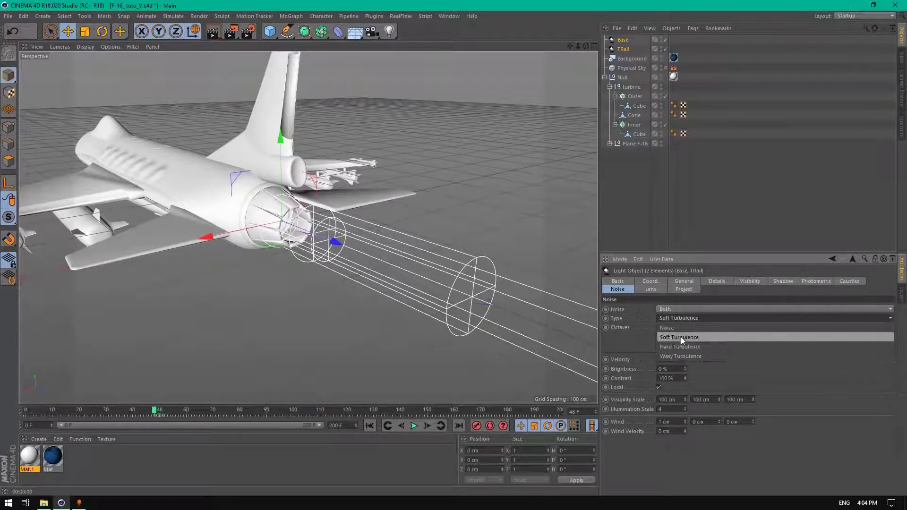
pyautogui.click(685, 355)
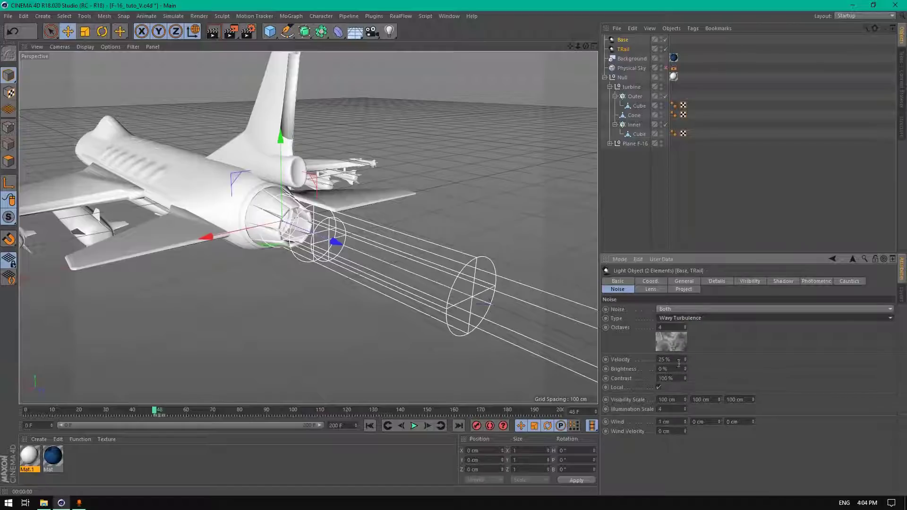
# Set the noise velocity to 0% and the noise brightness to 50% for both lights
pyautogui.click(679, 359)
pyautogui.write('0')
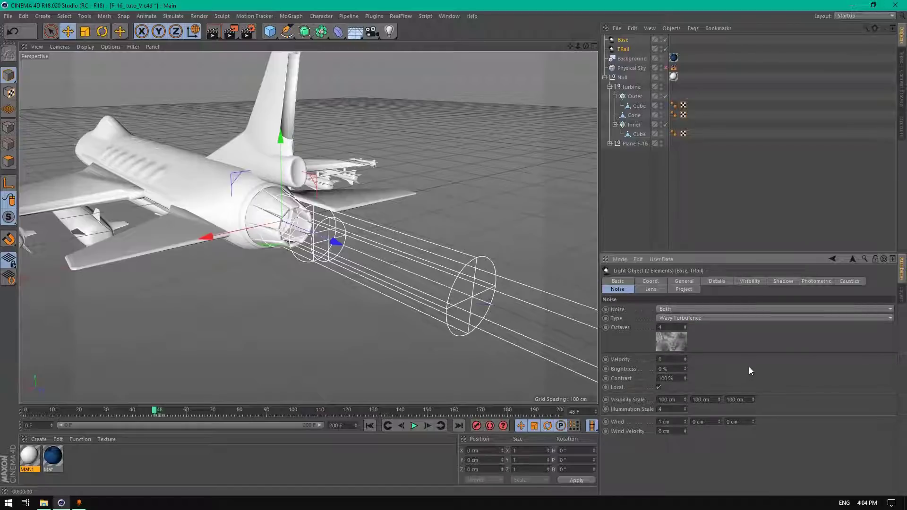
pyautogui.click(679, 376)
pyautogui.click(678, 369)
pyautogui.write('50')
pyautogui.press('Return')
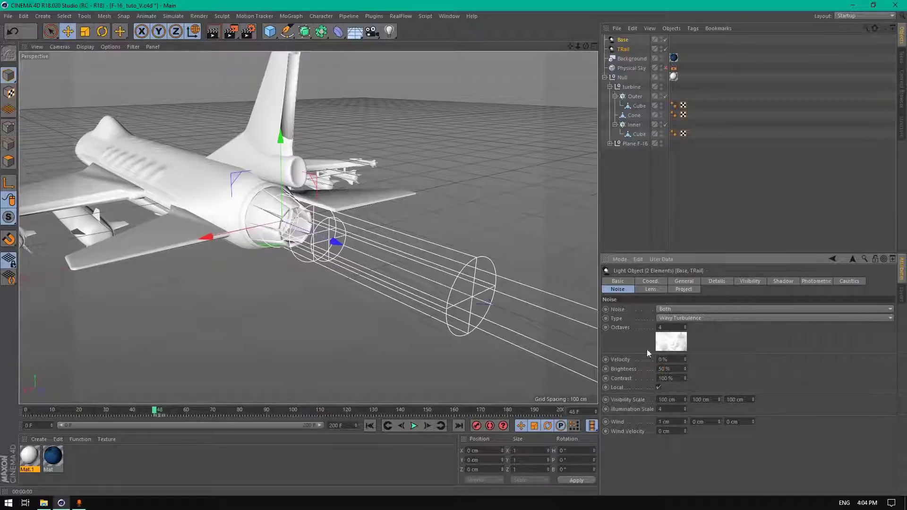
# Keyframe the 0% noise velocity of both lights at frame 0
pyautogui.moveTo(155, 410); pyautogui.dragTo(6, 409)
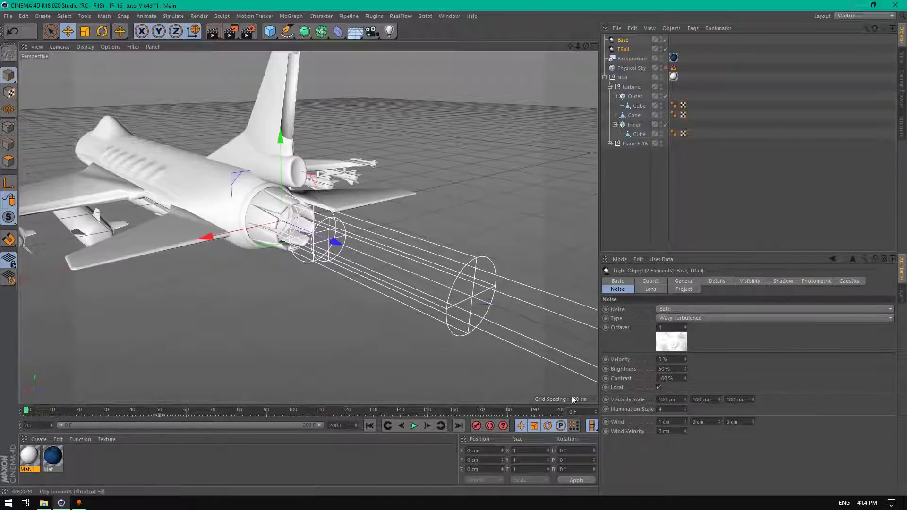
pyautogui.click(666, 378)
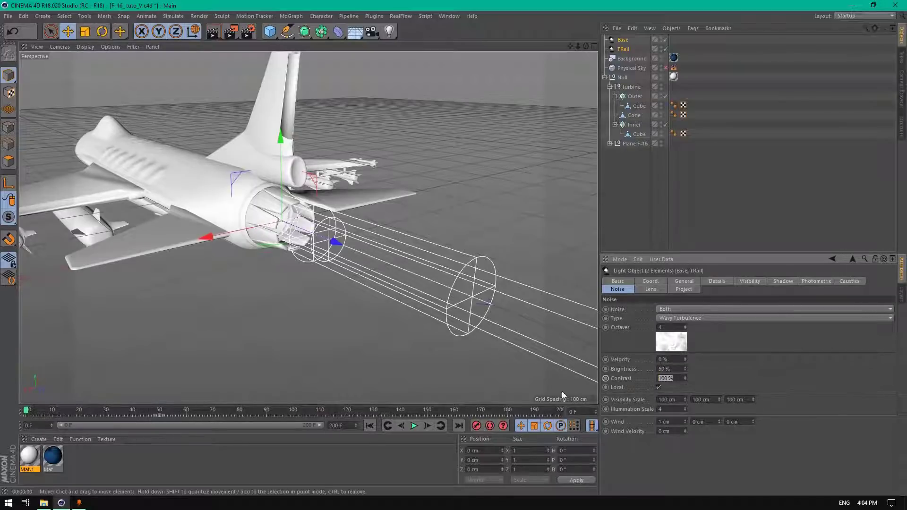
pyautogui.click(606, 360)
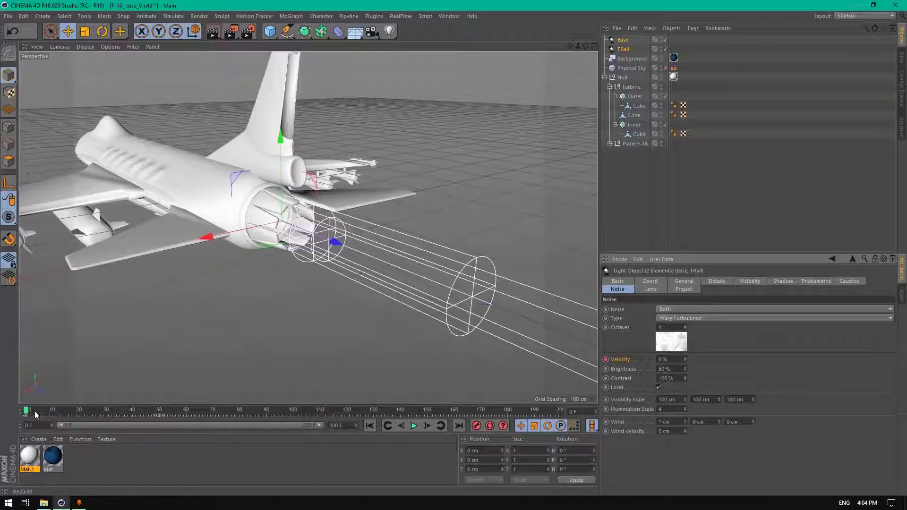
# Set the noise velocity of both lights to 400% at frame 60 and keyframe it
pyautogui.moveTo(27, 410); pyautogui.dragTo(187, 411)
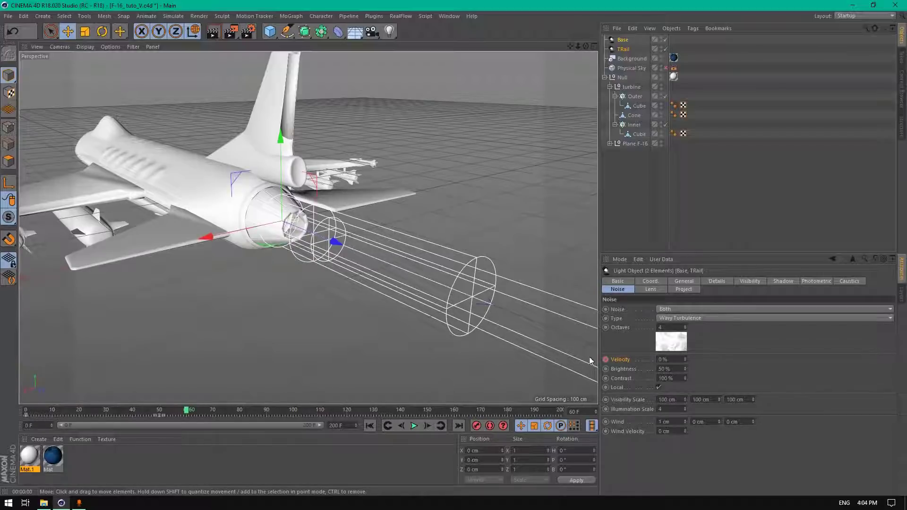
pyautogui.click(667, 359)
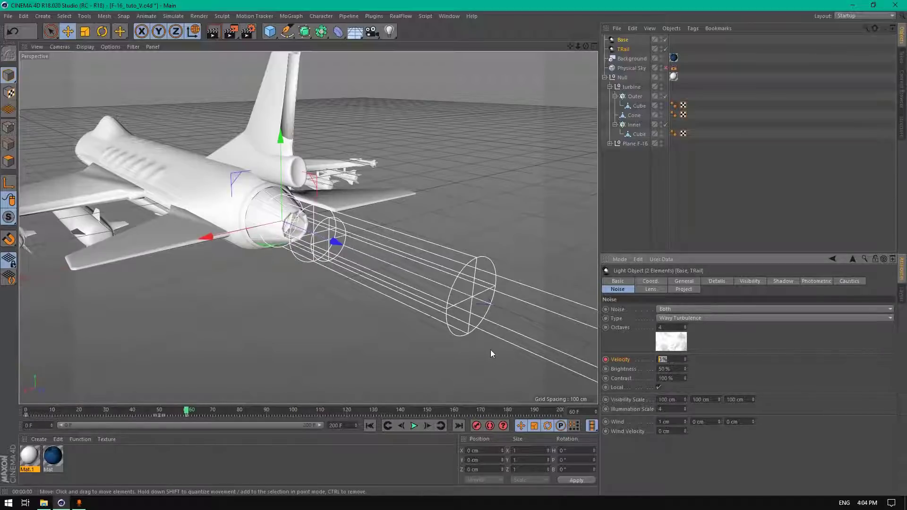
pyautogui.write('4000')
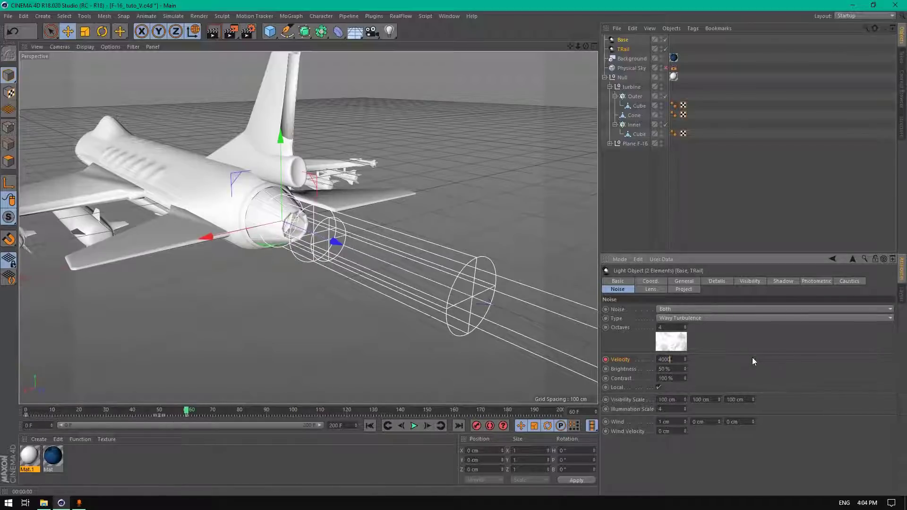
pyautogui.press('BackSpace')
pyautogui.press('Return')
pyautogui.click(606, 359)
# Render the exhaust flame at frame 45 from the rear and from a close side view to check the noise
pyautogui.moveTo(187, 410); pyautogui.dragTo(146, 406)
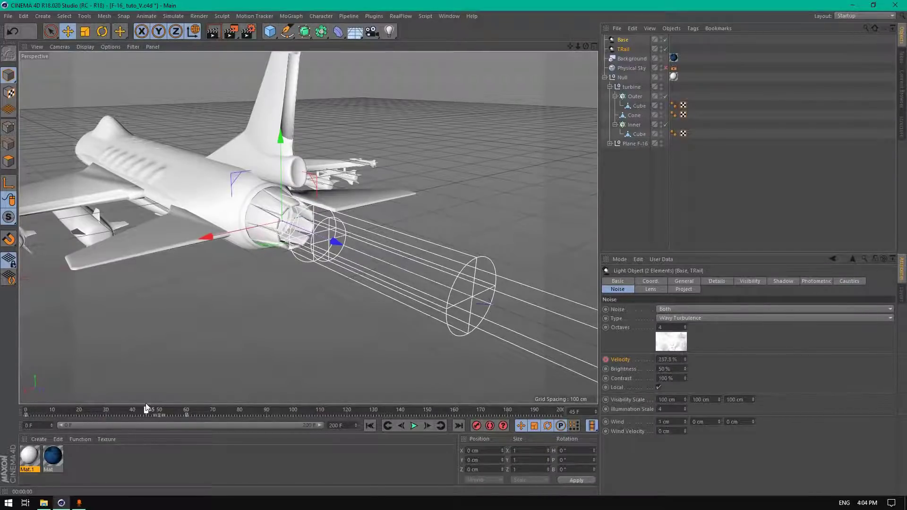
pyautogui.click(215, 30)
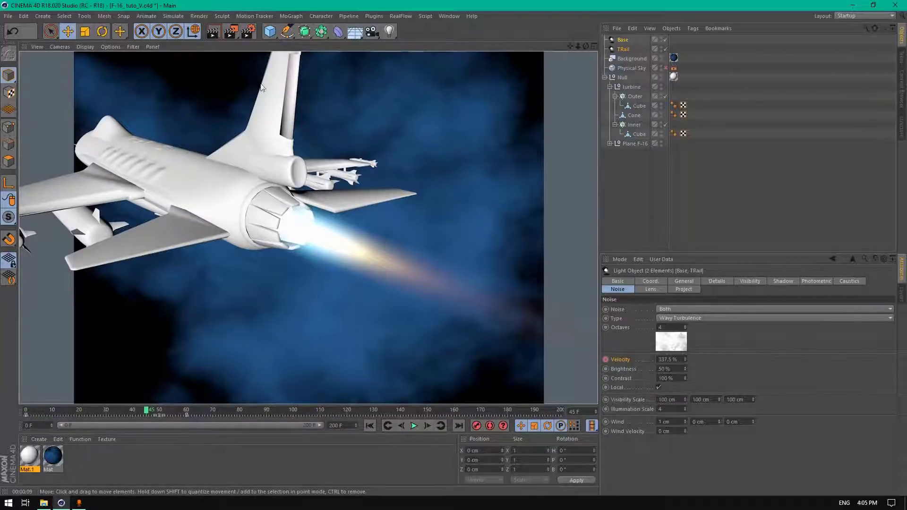
pyautogui.click(216, 32)
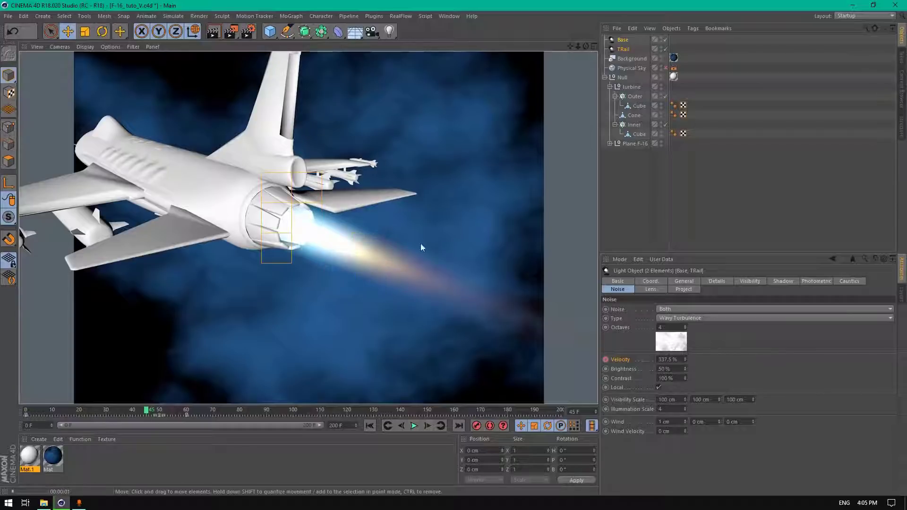
pyautogui.scroll(5, 334, 233)
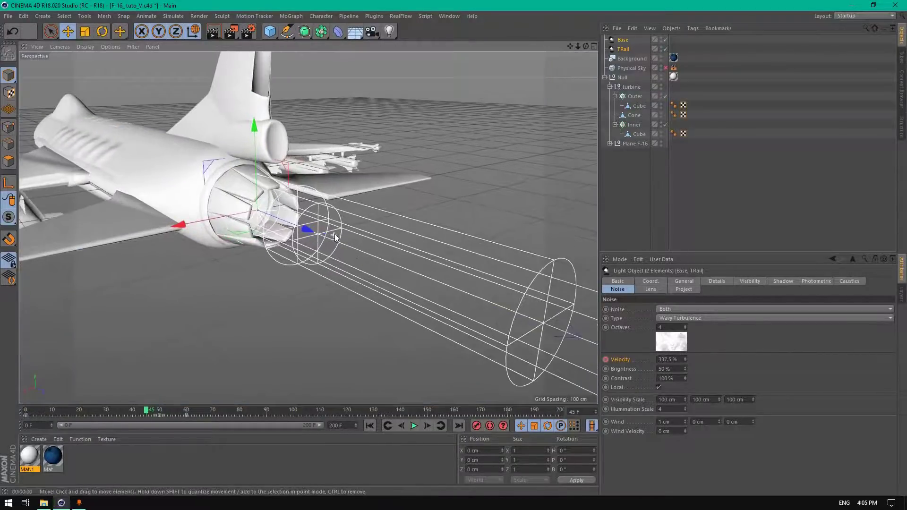
pyautogui.moveTo(585, 46); pyautogui.dragTo(647, 37)
pyautogui.click(208, 35)
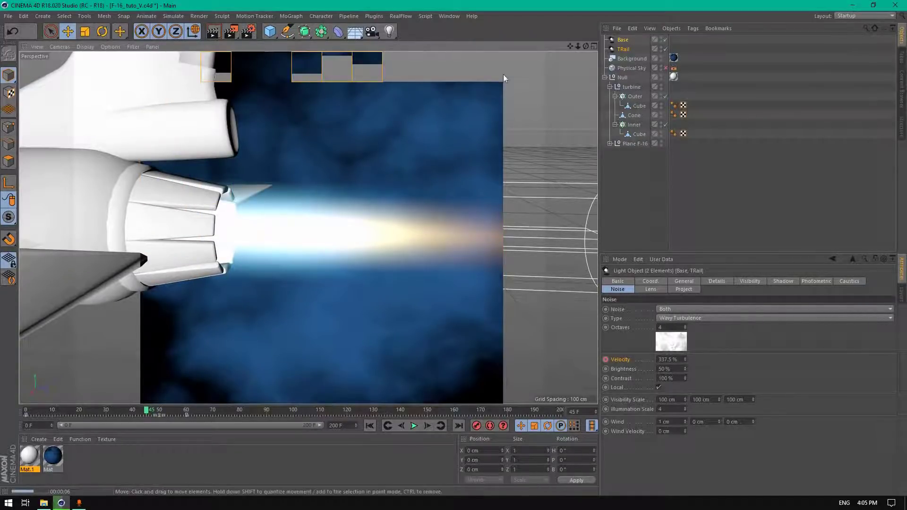
# Set the Base light's outer radius to 38 cm and duplicate it as Base.1, leaving only the copy enabled
pyautogui.moveTo(585, 47); pyautogui.dragTo(507, 40)
pyautogui.moveTo(585, 46); pyautogui.dragTo(578, 79)
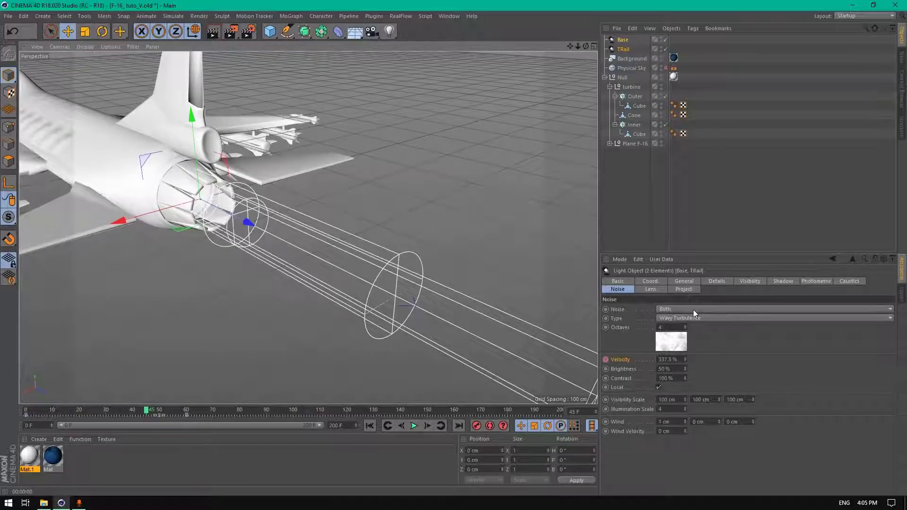
pyautogui.click(692, 281)
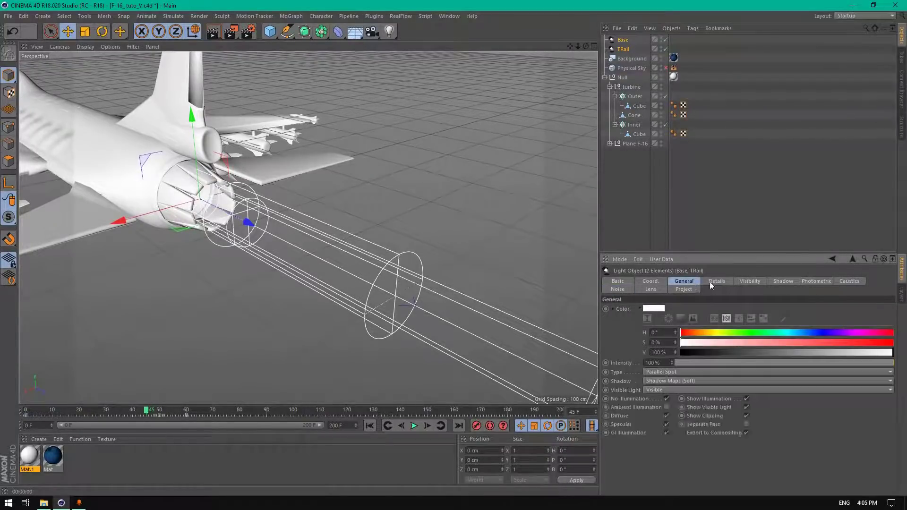
pyautogui.click(716, 282)
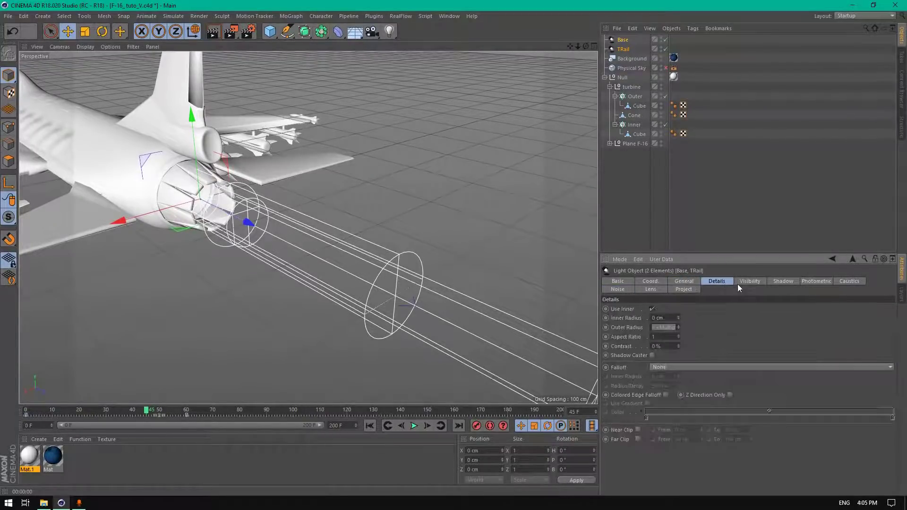
pyautogui.click(626, 41)
pyautogui.moveTo(584, 46); pyautogui.dragTo(622, 39)
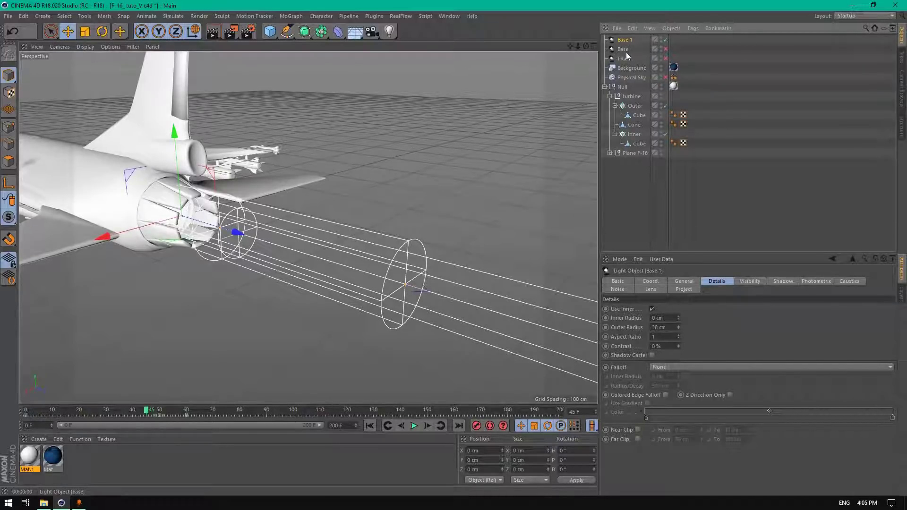
# Re-enable the Base and TRail lights and move the timeline to frame 51
pyautogui.moveTo(577, 46)
pyautogui.mouseDown()
pyautogui.moveTo(534, 47)
pyautogui.moveTo(579, 46)
pyautogui.mouseUp()
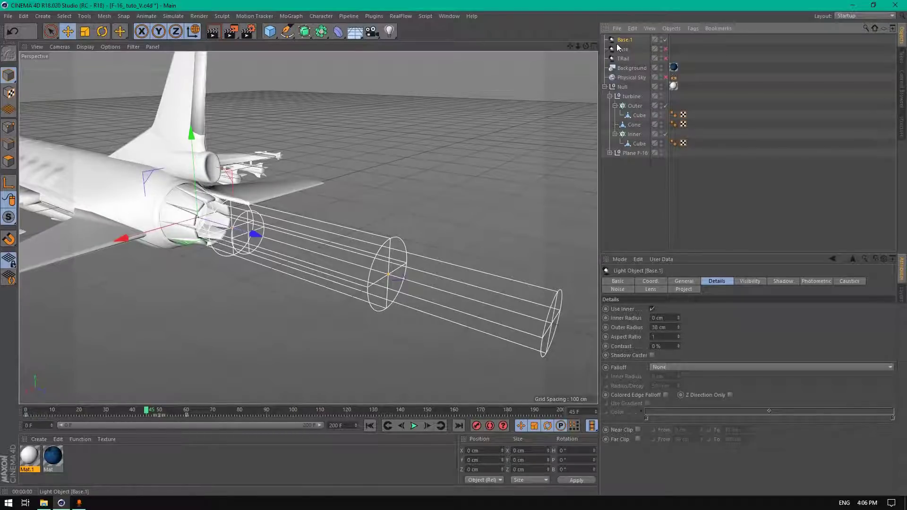
pyautogui.click(665, 49)
pyautogui.click(665, 58)
pyautogui.moveTo(147, 411)
pyautogui.mouseDown()
pyautogui.moveTo(28, 410)
pyautogui.moveTo(122, 409)
pyautogui.moveTo(174, 398)
pyautogui.moveTo(142, 393)
pyautogui.moveTo(148, 385)
pyautogui.moveTo(189, 385)
pyautogui.moveTo(161, 411)
pyautogui.mouseUp()
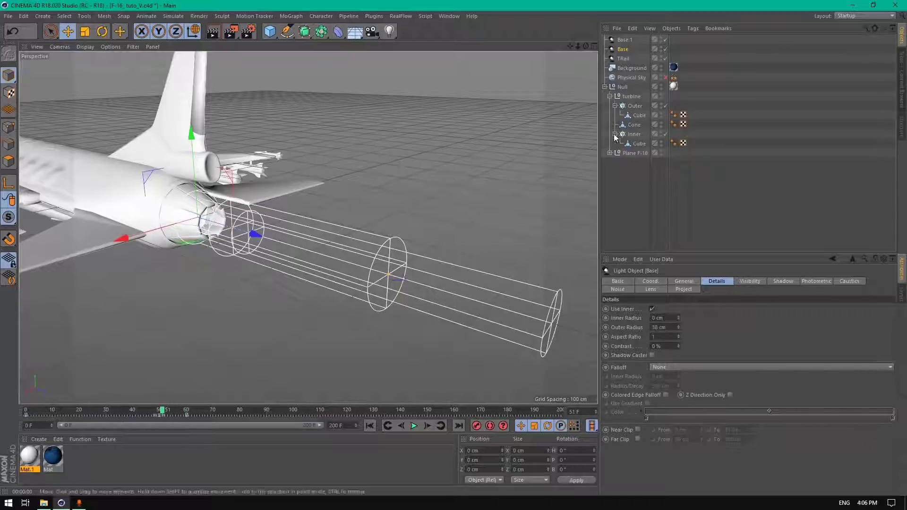
# Disable the Base and TRail lights and set the Base.1 light's outer radius to 40 cm
pyautogui.click(662, 47)
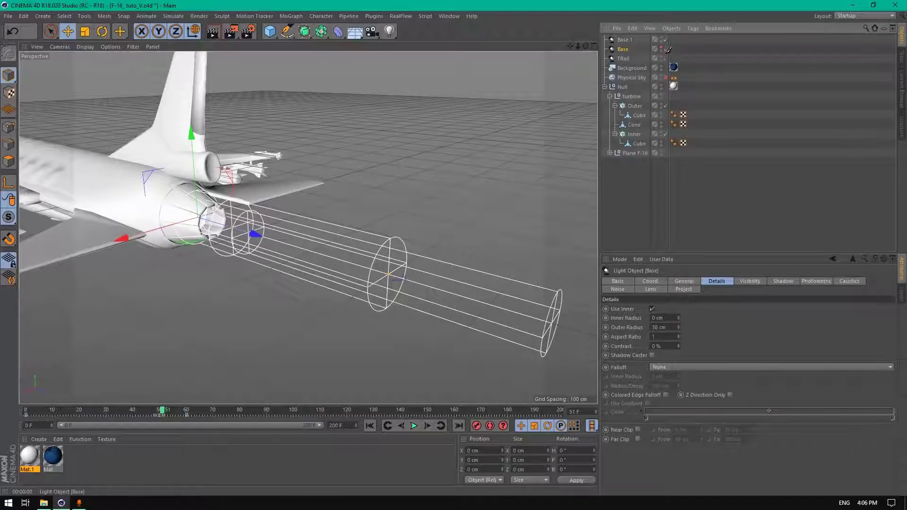
pyautogui.click(664, 49)
pyautogui.click(626, 40)
pyautogui.moveTo(678, 327); pyautogui.dragTo(678, 335)
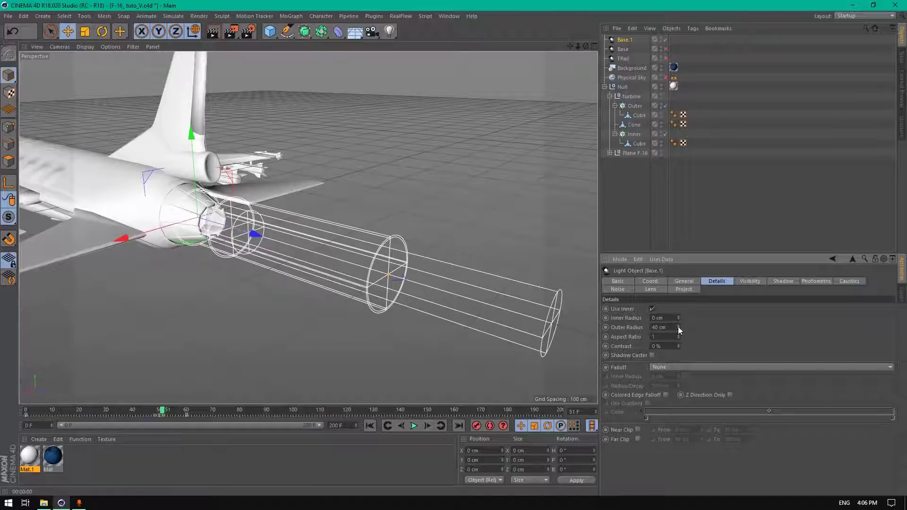
# Set the Base.1 light's visible inner distance to 28 cm and outer distance to 53 cm, and recolor its gradient from orange to red
pyautogui.click(749, 282)
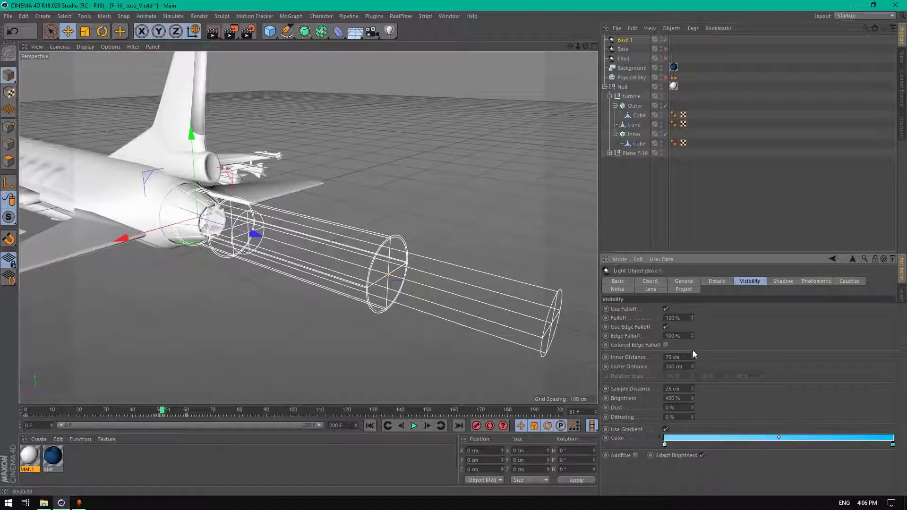
pyautogui.moveTo(693, 357)
pyautogui.mouseDown()
pyautogui.moveTo(679, 371)
pyautogui.moveTo(690, 366)
pyautogui.mouseUp()
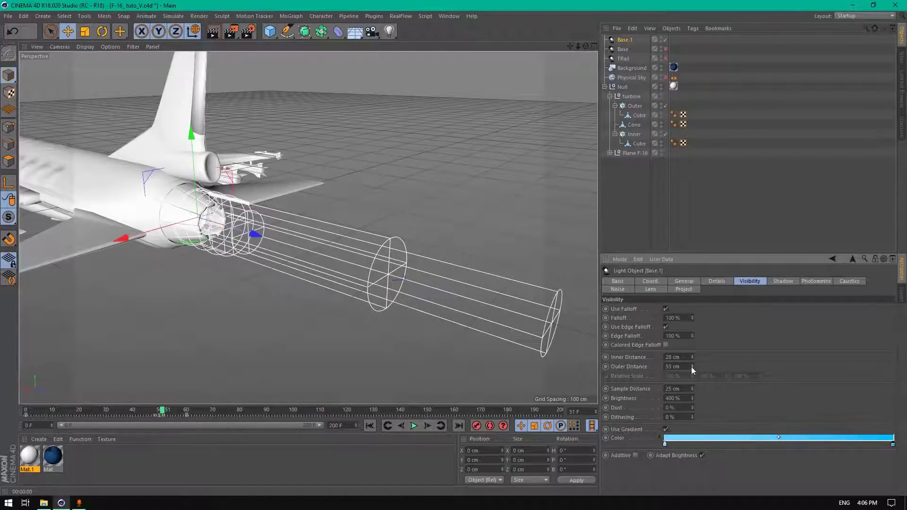
pyautogui.doubleClick(664, 443)
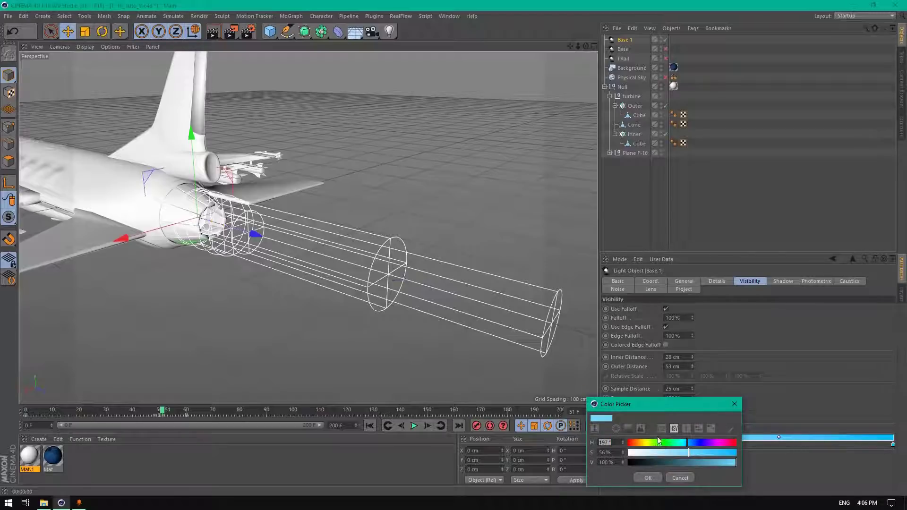
pyautogui.click(640, 442)
pyautogui.moveTo(640, 441); pyautogui.dragTo(634, 443)
pyautogui.moveTo(705, 454)
pyautogui.mouseDown()
pyautogui.moveTo(730, 450)
pyautogui.moveTo(722, 453)
pyautogui.mouseUp()
pyautogui.click(648, 477)
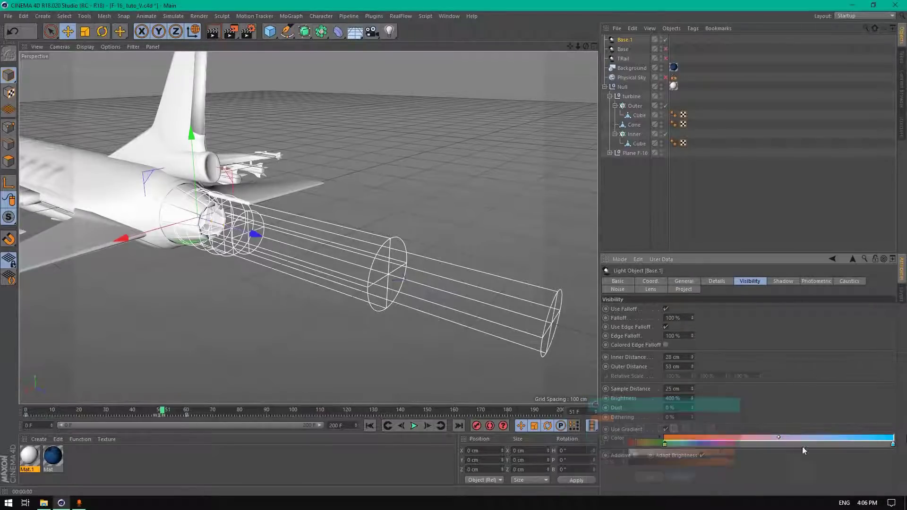
pyautogui.doubleClick(892, 444)
pyautogui.click(888, 443)
pyautogui.click(814, 478)
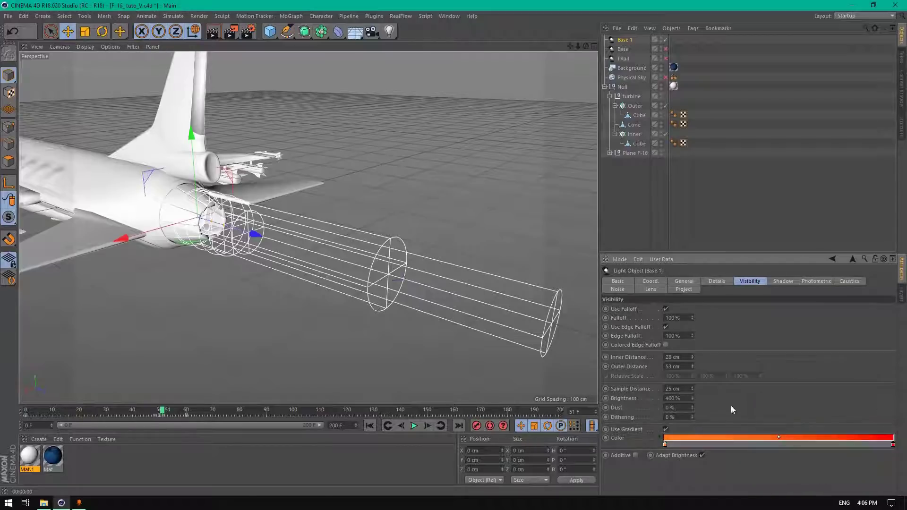
# Render the nozzle glow of the Base.1 light alone from a closer view
pyautogui.click(208, 36)
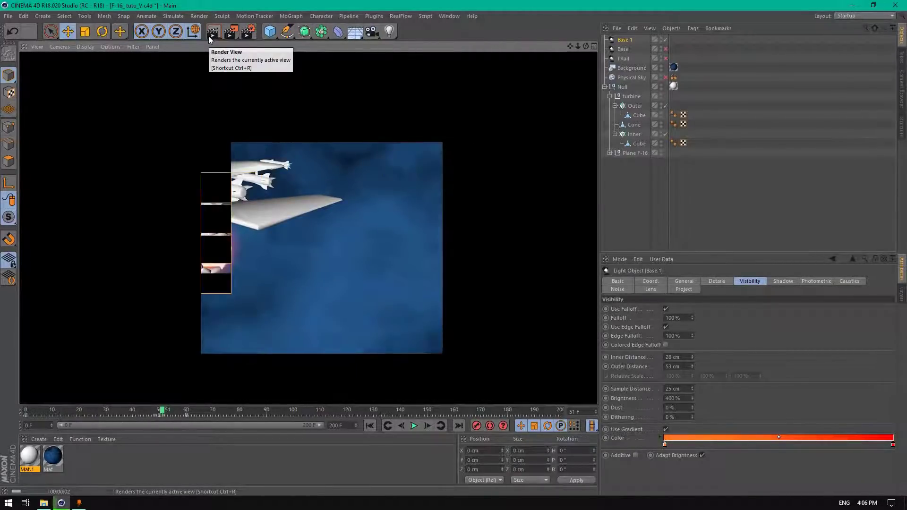
pyautogui.keyDown('alt'); pyautogui.moveTo(124, 238); pyautogui.dragTo(102, 245); pyautogui.keyUp('alt')
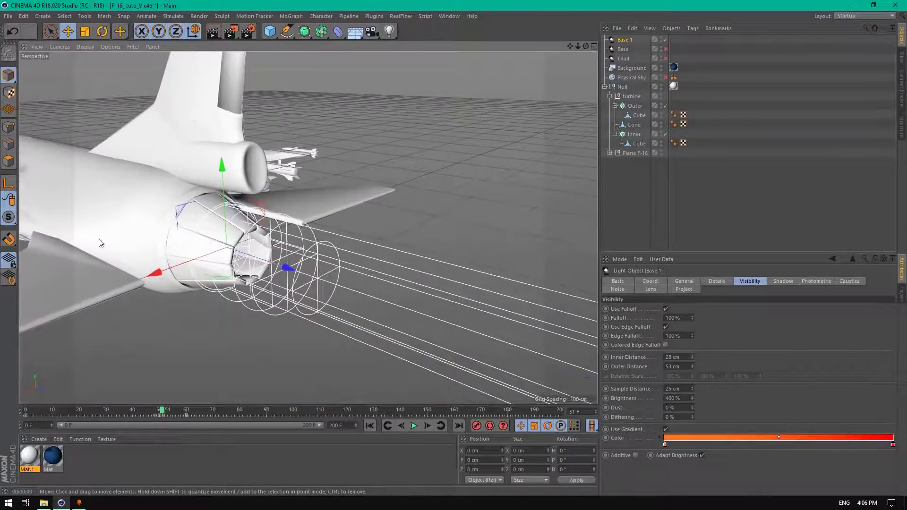
pyautogui.click(213, 32)
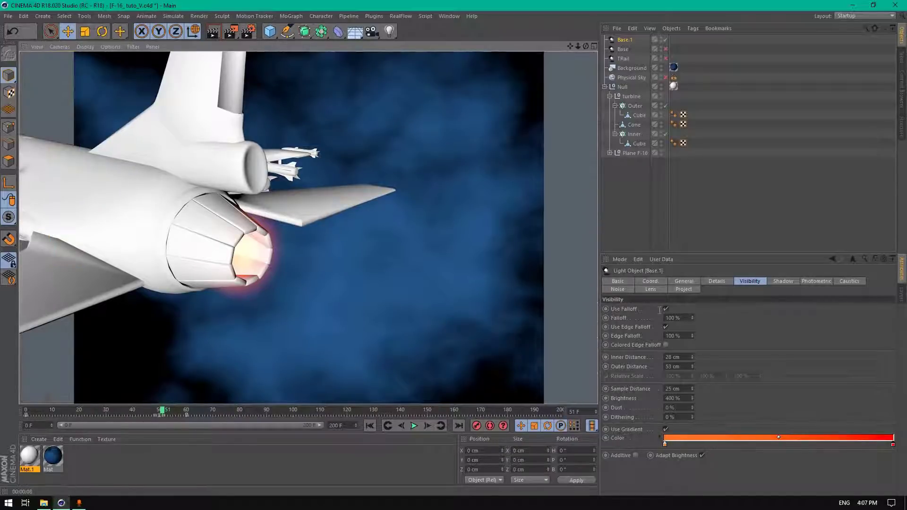
# Set the Base.1 light's outer radius to 36 cm and render the view to check the glow
pyautogui.click(716, 280)
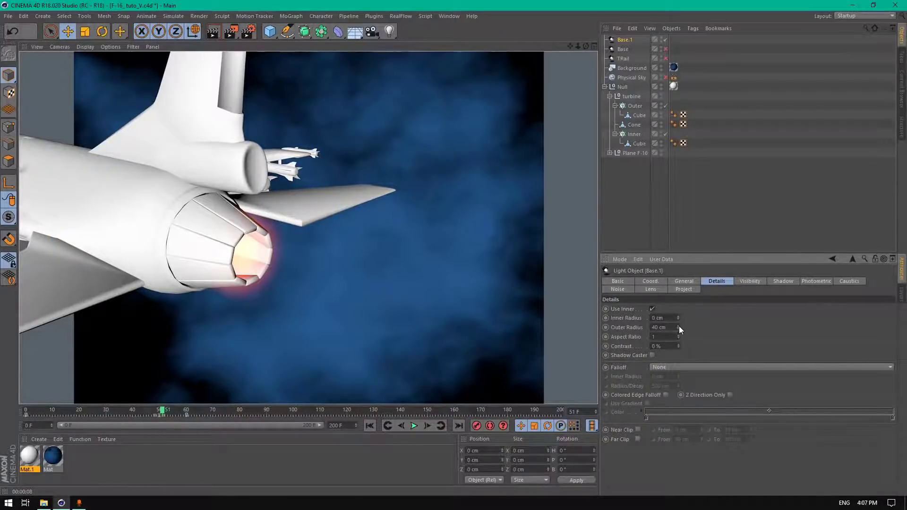
pyautogui.moveTo(678, 326); pyautogui.dragTo(676, 326)
pyautogui.click(214, 32)
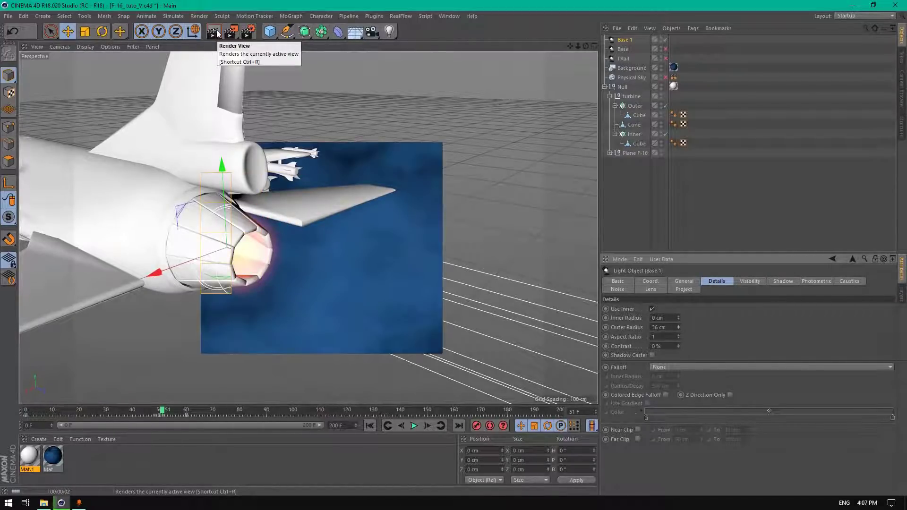
# Re-enable the Base and TRail lights and render all three flame layers together
pyautogui.click(666, 48)
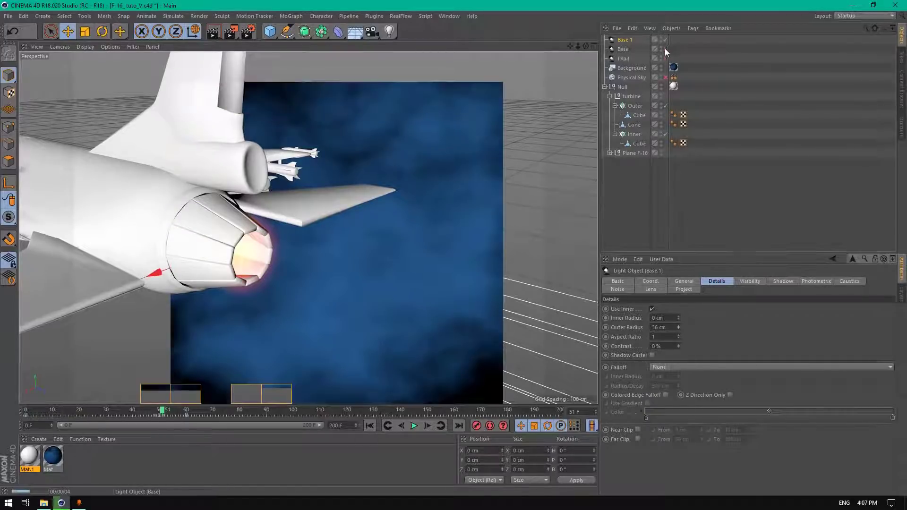
pyautogui.click(666, 58)
pyautogui.click(217, 33)
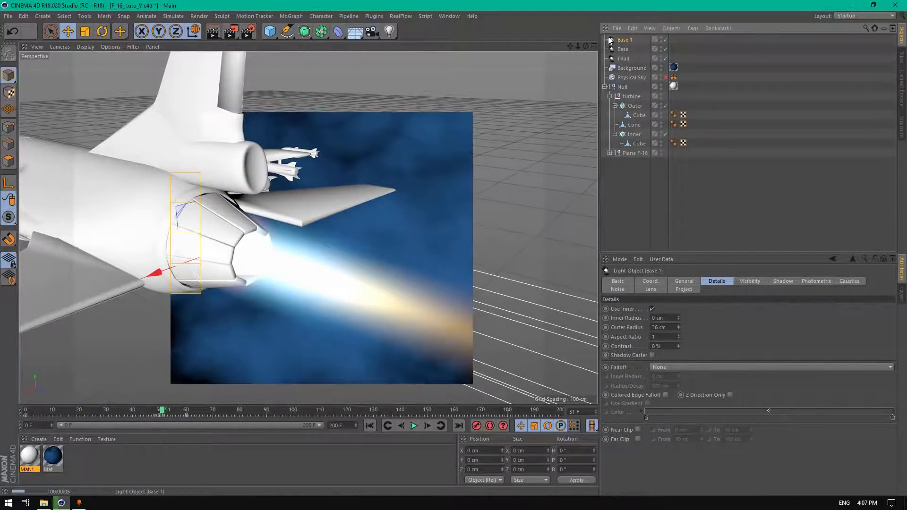
# Set the Base.1 light's visible brightness to 600% and render the combined flame
pyautogui.click(678, 328)
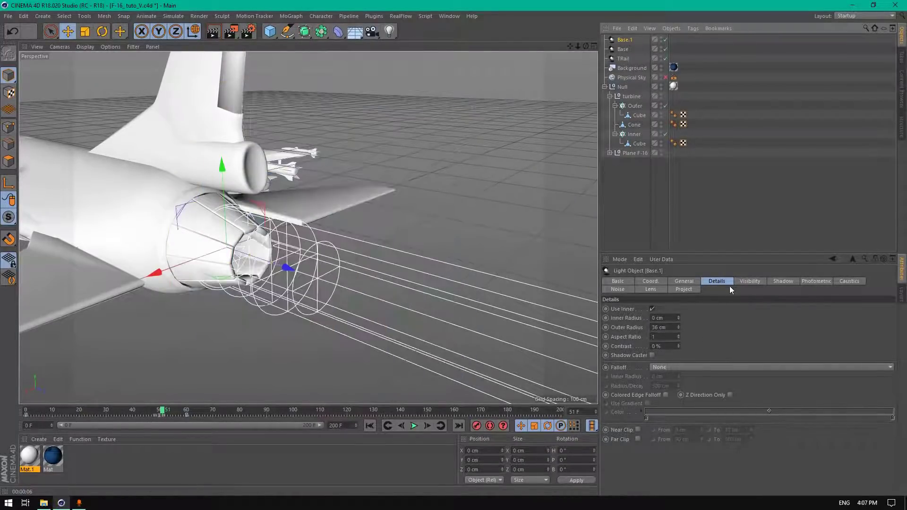
pyautogui.click(736, 283)
pyautogui.click(672, 398)
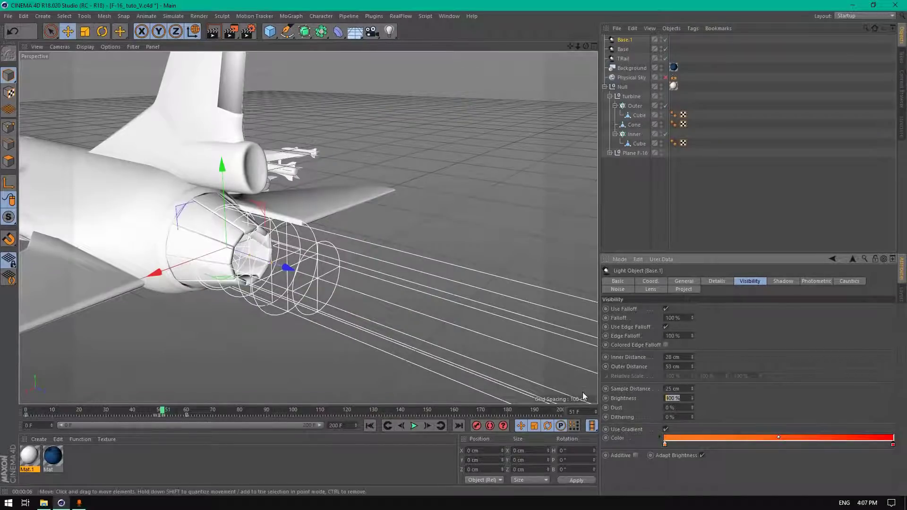
pyautogui.write('60')
pyautogui.click(216, 33)
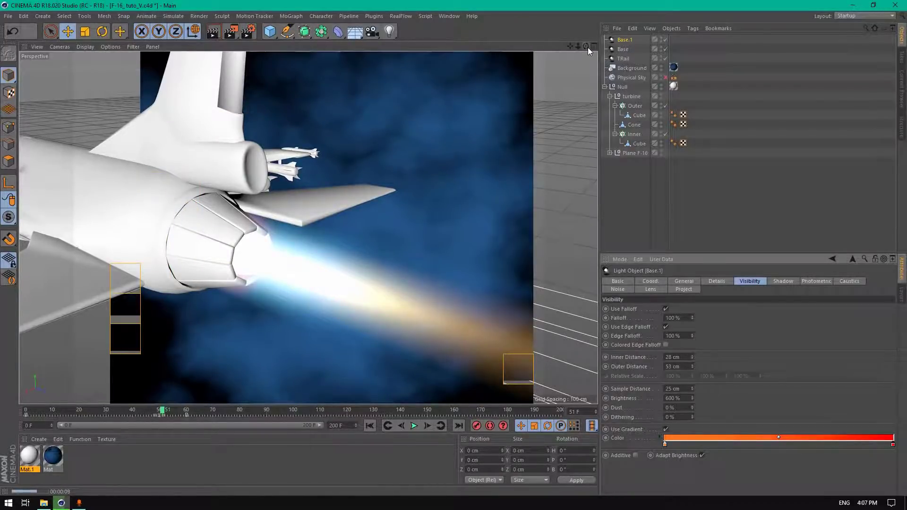
# Render the complete exhaust flame from farther away to judge it against the aircraft
pyautogui.moveTo(578, 47); pyautogui.dragTo(588, 49)
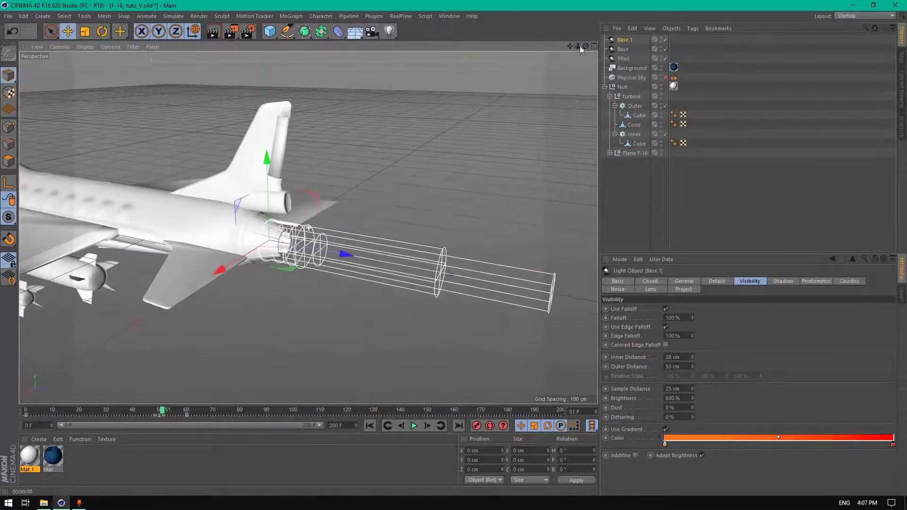
pyautogui.click(215, 32)
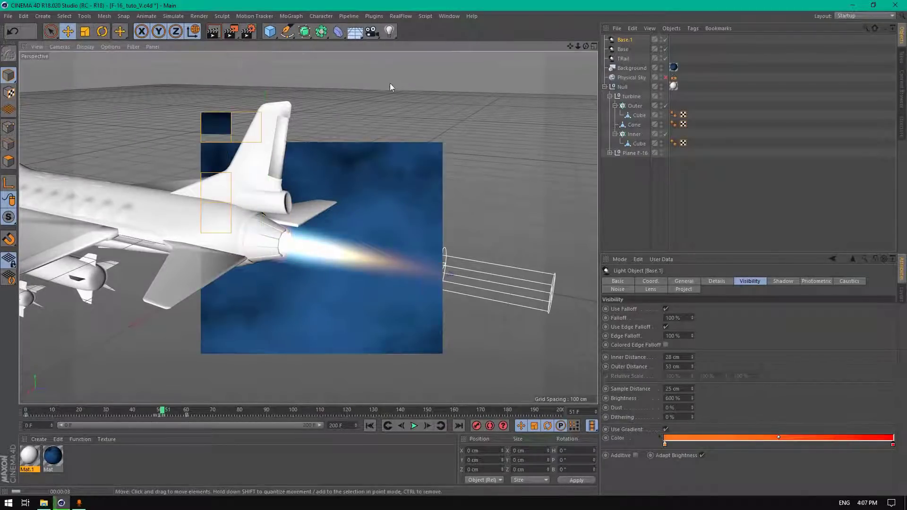
pyautogui.moveTo(577, 47)
pyautogui.mouseDown()
pyautogui.moveTo(559, 50)
pyautogui.moveTo(596, 53)
pyautogui.moveTo(588, 46)
pyautogui.moveTo(562, 56)
pyautogui.mouseUp()
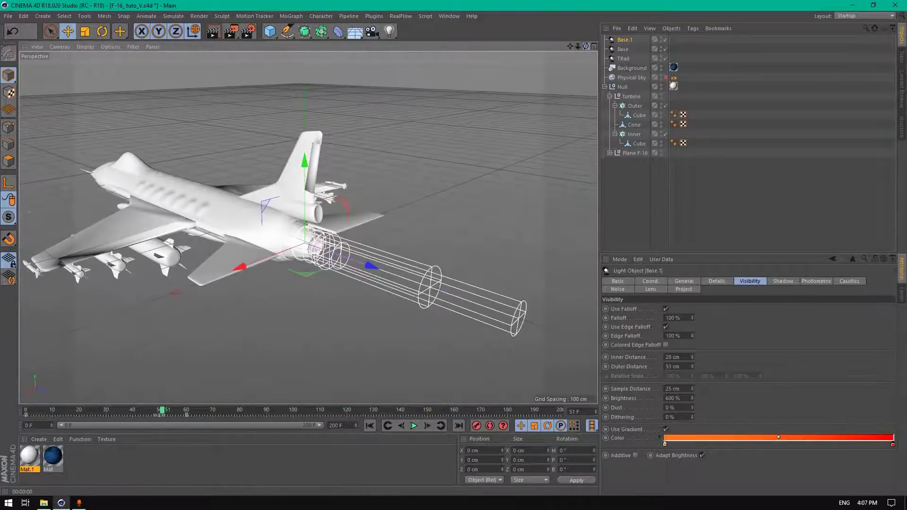
# Keyframe the Base.1 light's inner distance, outer distance and outer radius at frame 0
pyautogui.click(370, 426)
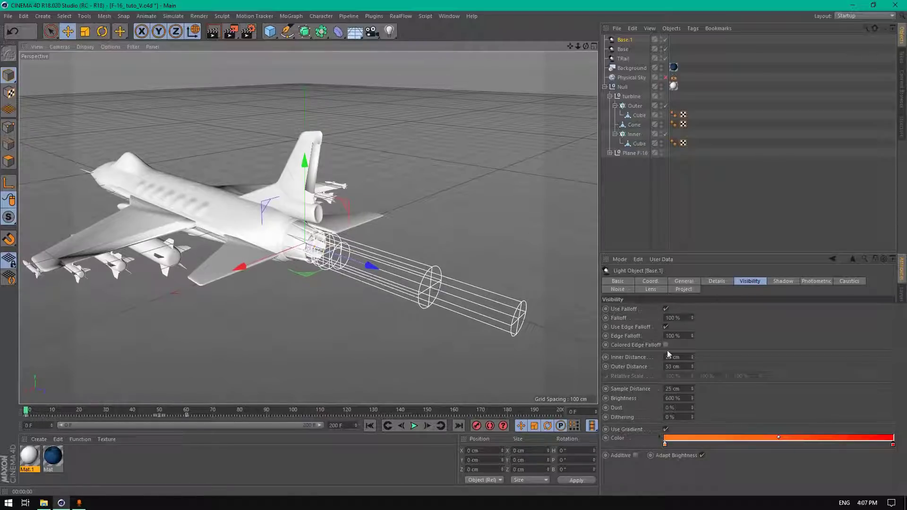
pyautogui.click(606, 357)
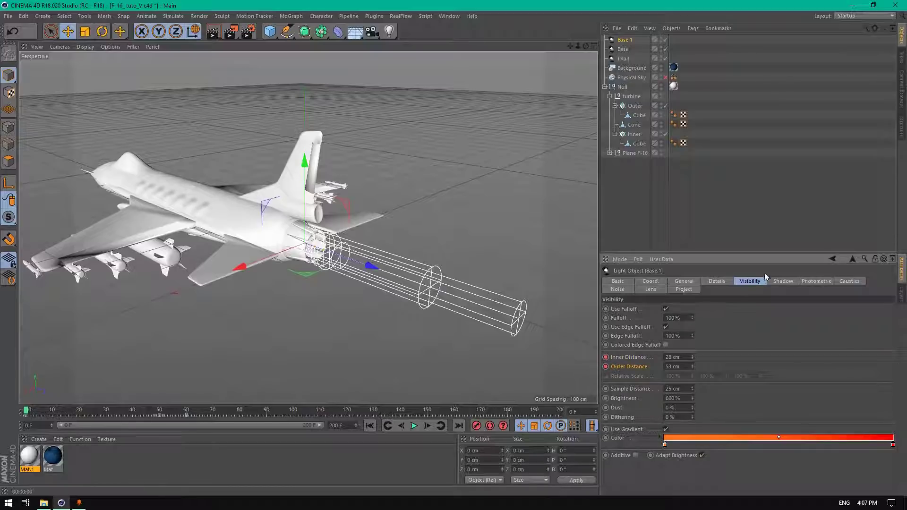
pyautogui.click(718, 282)
pyautogui.click(606, 327)
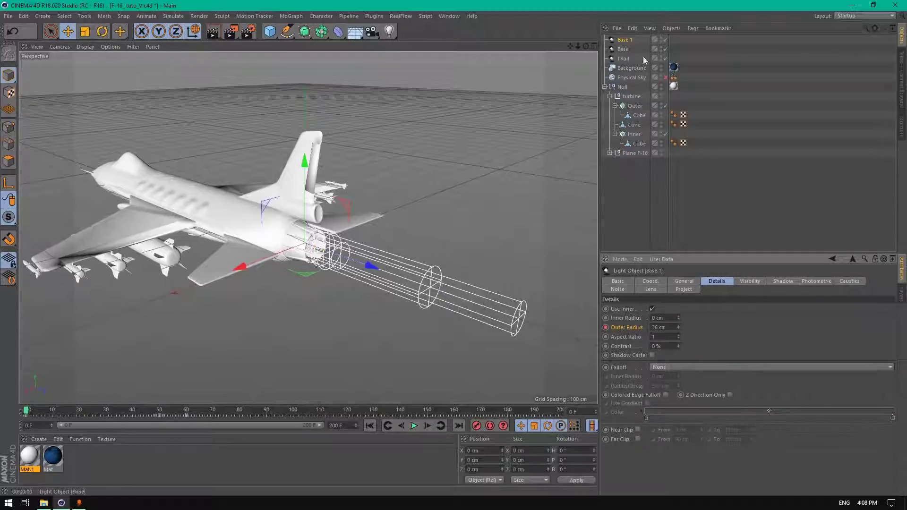
pyautogui.click(752, 281)
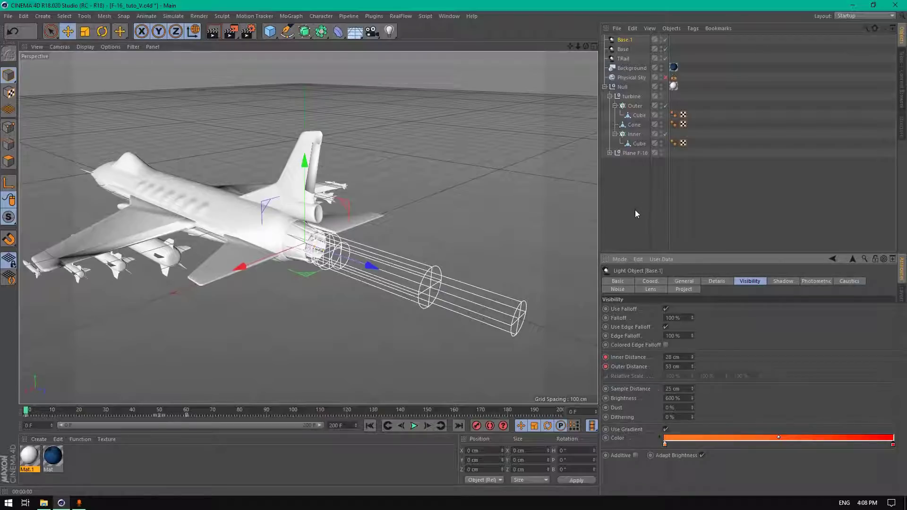
pyautogui.moveTo(586, 47)
pyautogui.mouseDown()
pyautogui.moveTo(619, 28)
pyautogui.moveTo(592, 51)
pyautogui.mouseUp()
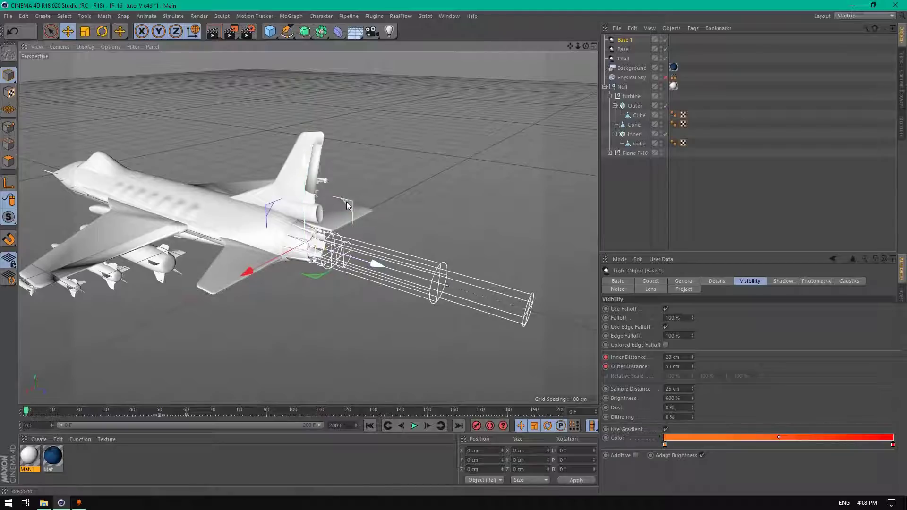
pyautogui.moveTo(587, 47)
pyautogui.mouseDown()
pyautogui.moveTo(534, 31)
pyautogui.moveTo(513, 5)
pyautogui.moveTo(586, 16)
pyautogui.moveTo(527, 51)
pyautogui.moveTo(584, 47)
pyautogui.mouseUp()
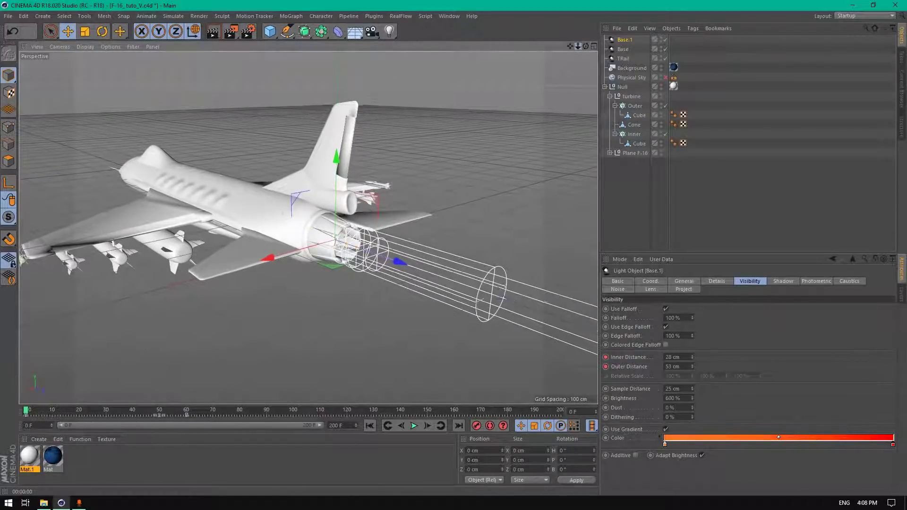
pyautogui.moveTo(586, 46); pyautogui.dragTo(586, 47)
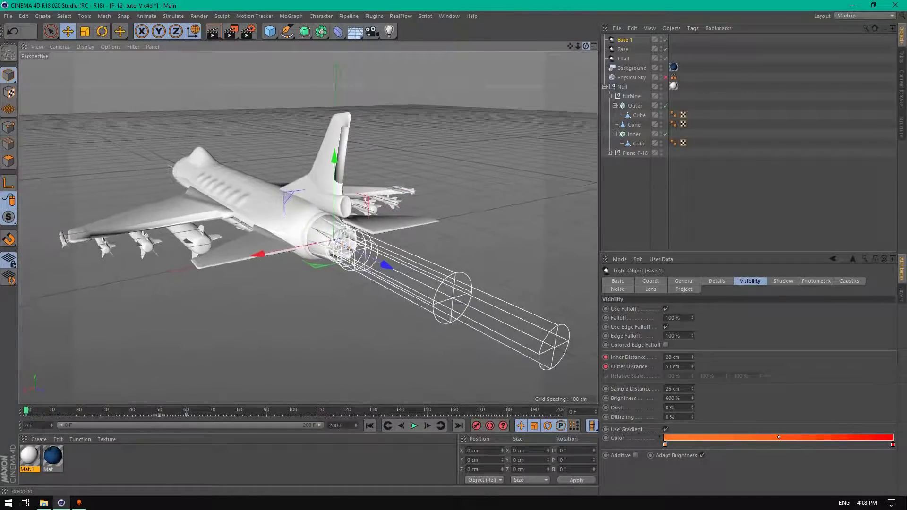